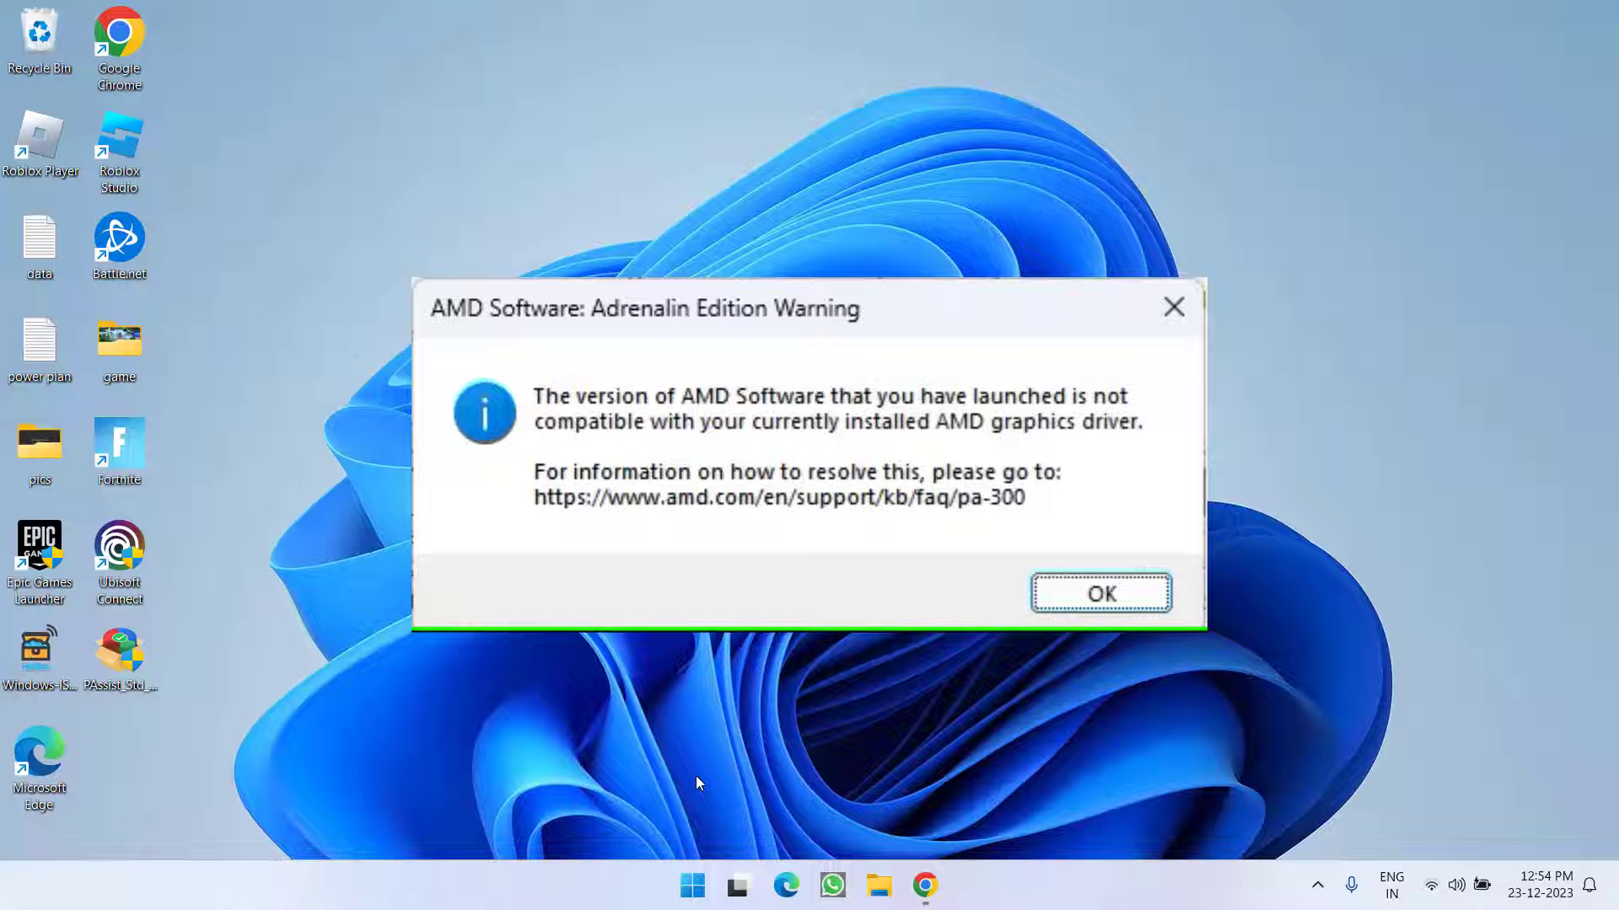
Inspect the Radeon RX 5500M driver properties in Device Manager, showing version 31.0.12044.3
{"action": "right_click", "coordinate": [693, 886]}
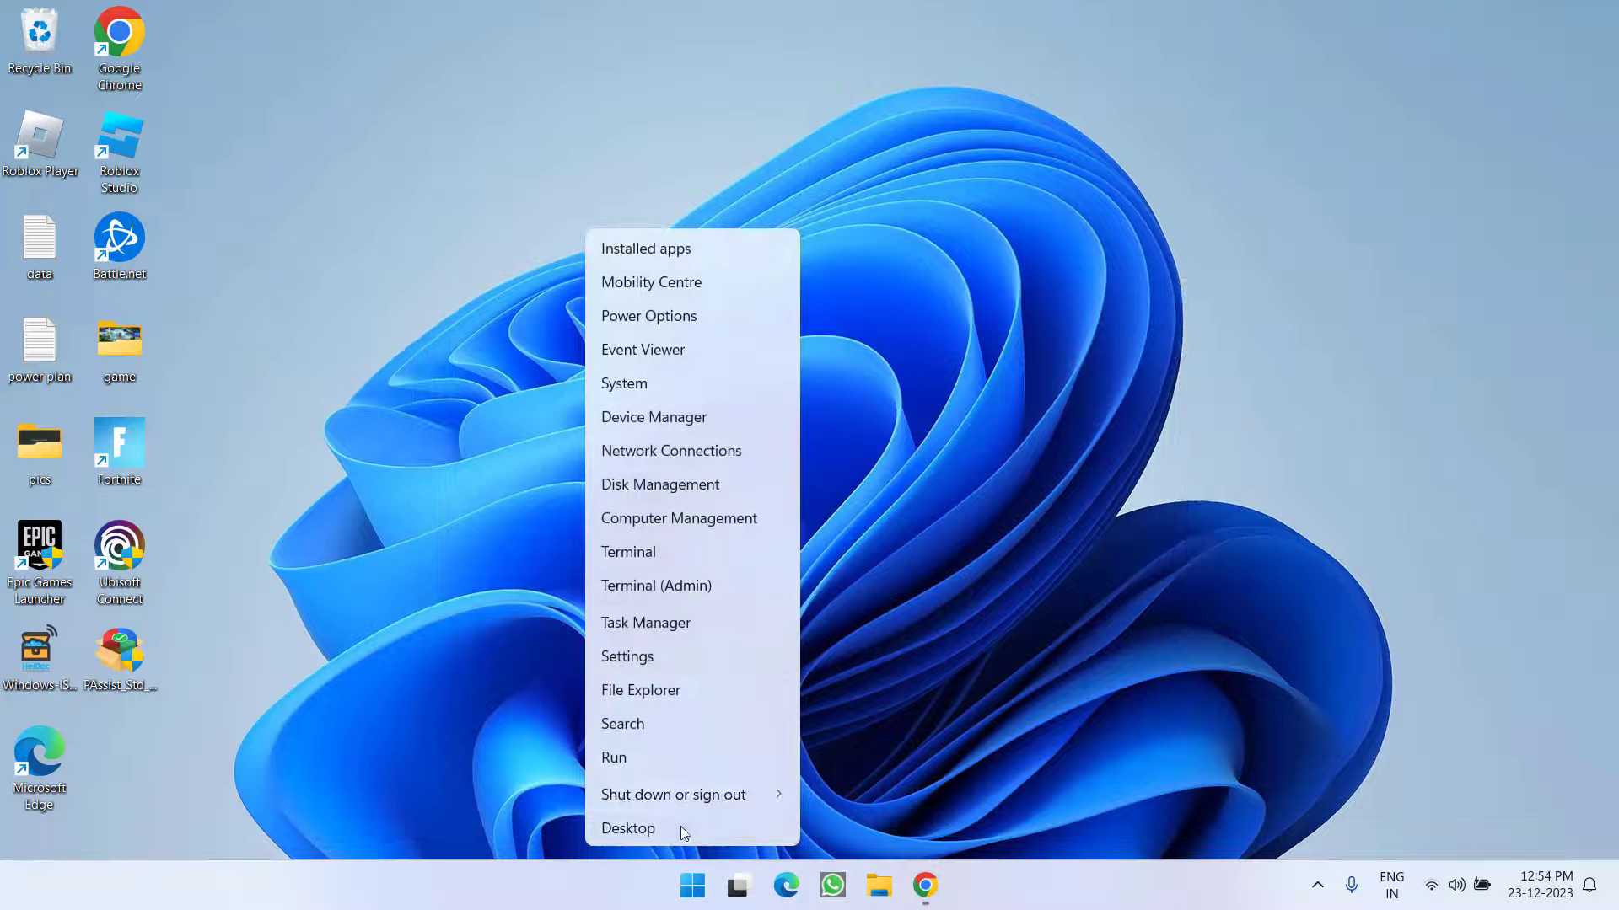
{"action": "left_click", "coordinate": [666, 417]}
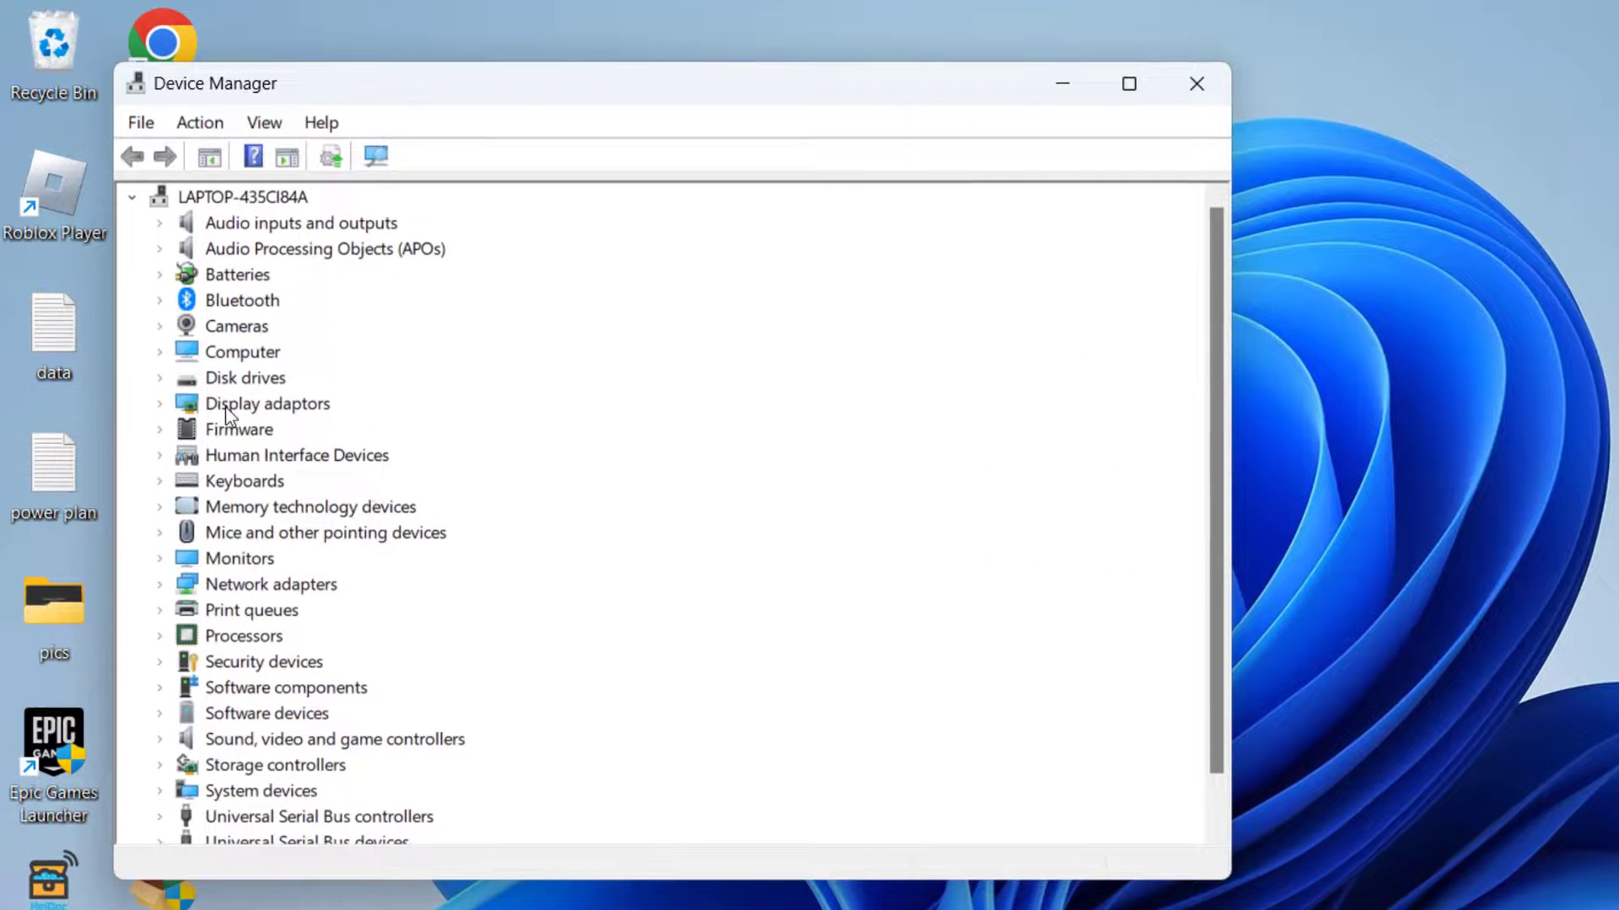
{"action": "left_click", "coordinate": [167, 406]}
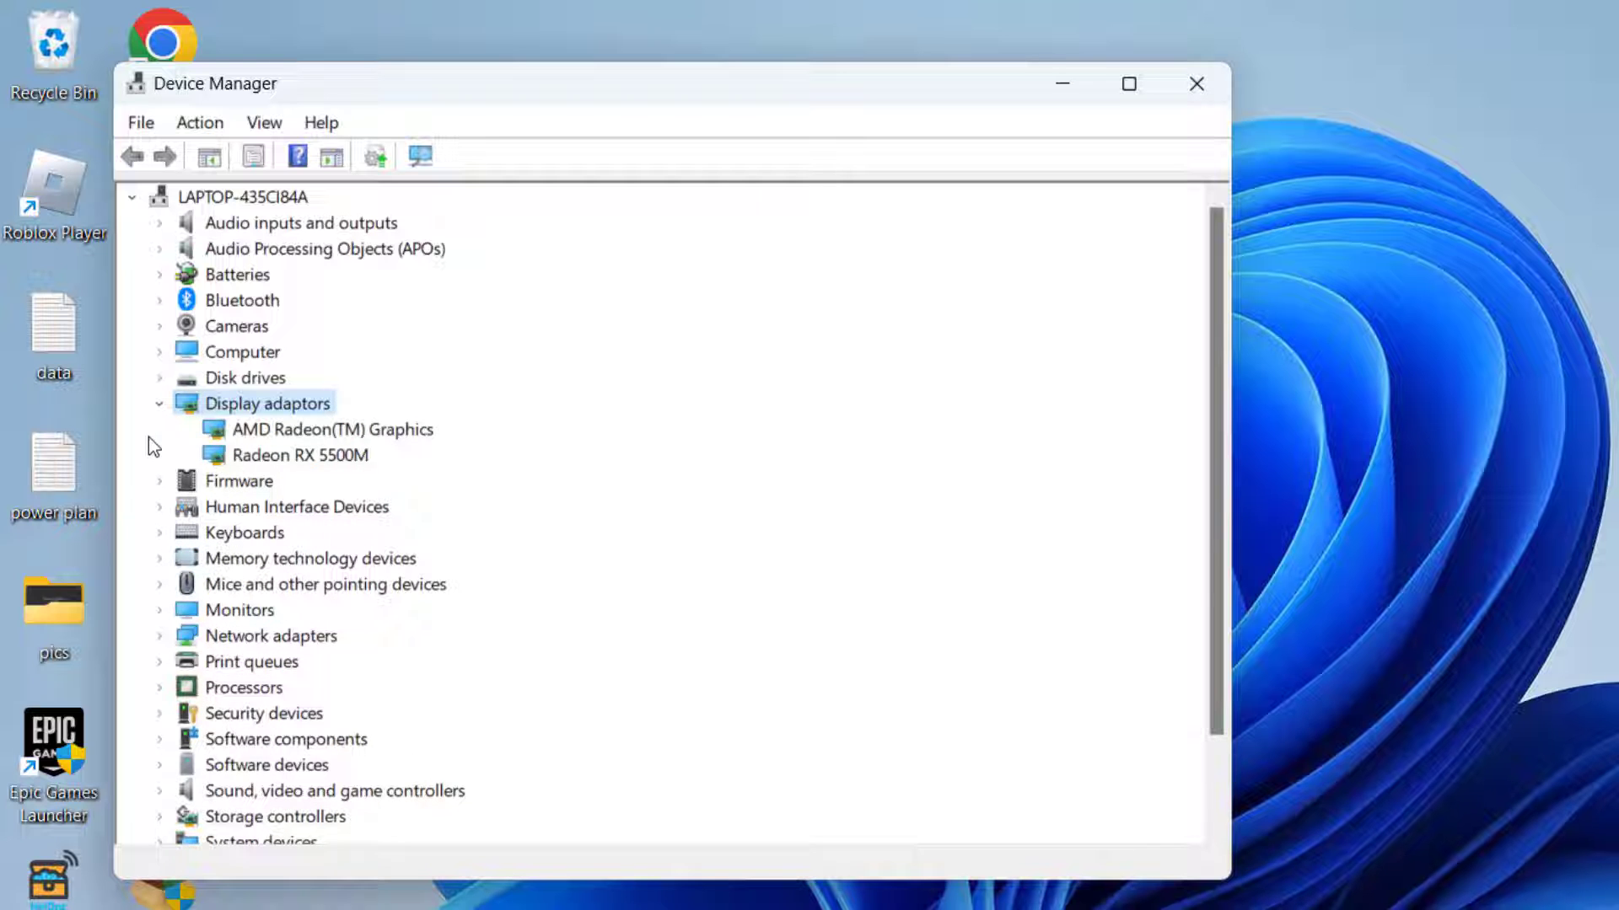
{"action": "left_click", "coordinate": [278, 458]}
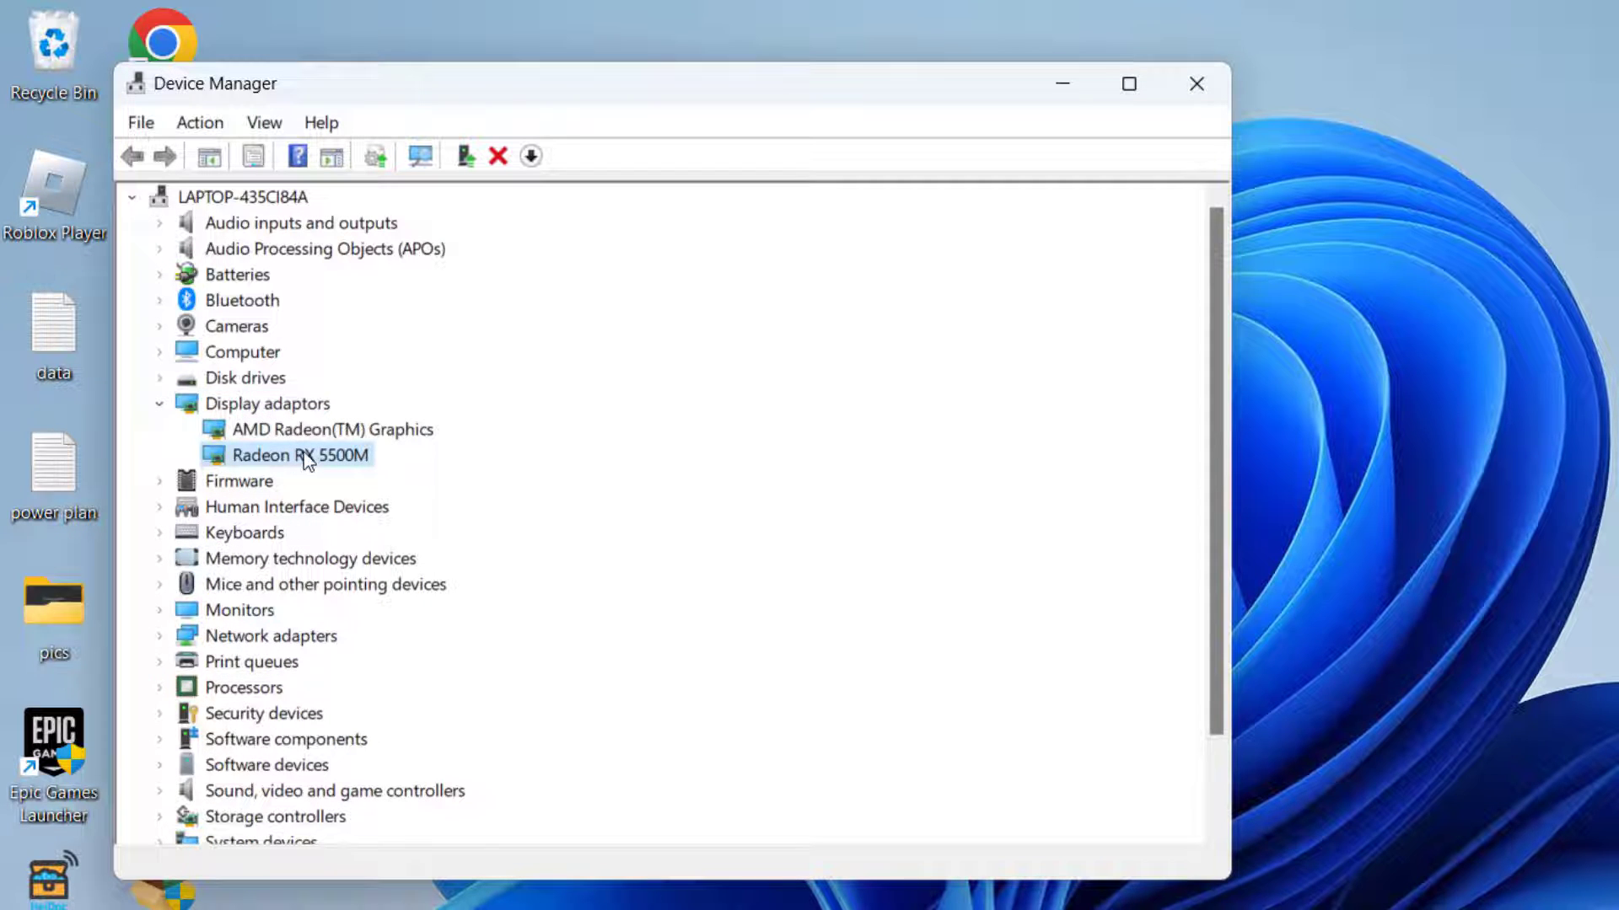
{"action": "right_click", "coordinate": [307, 457]}
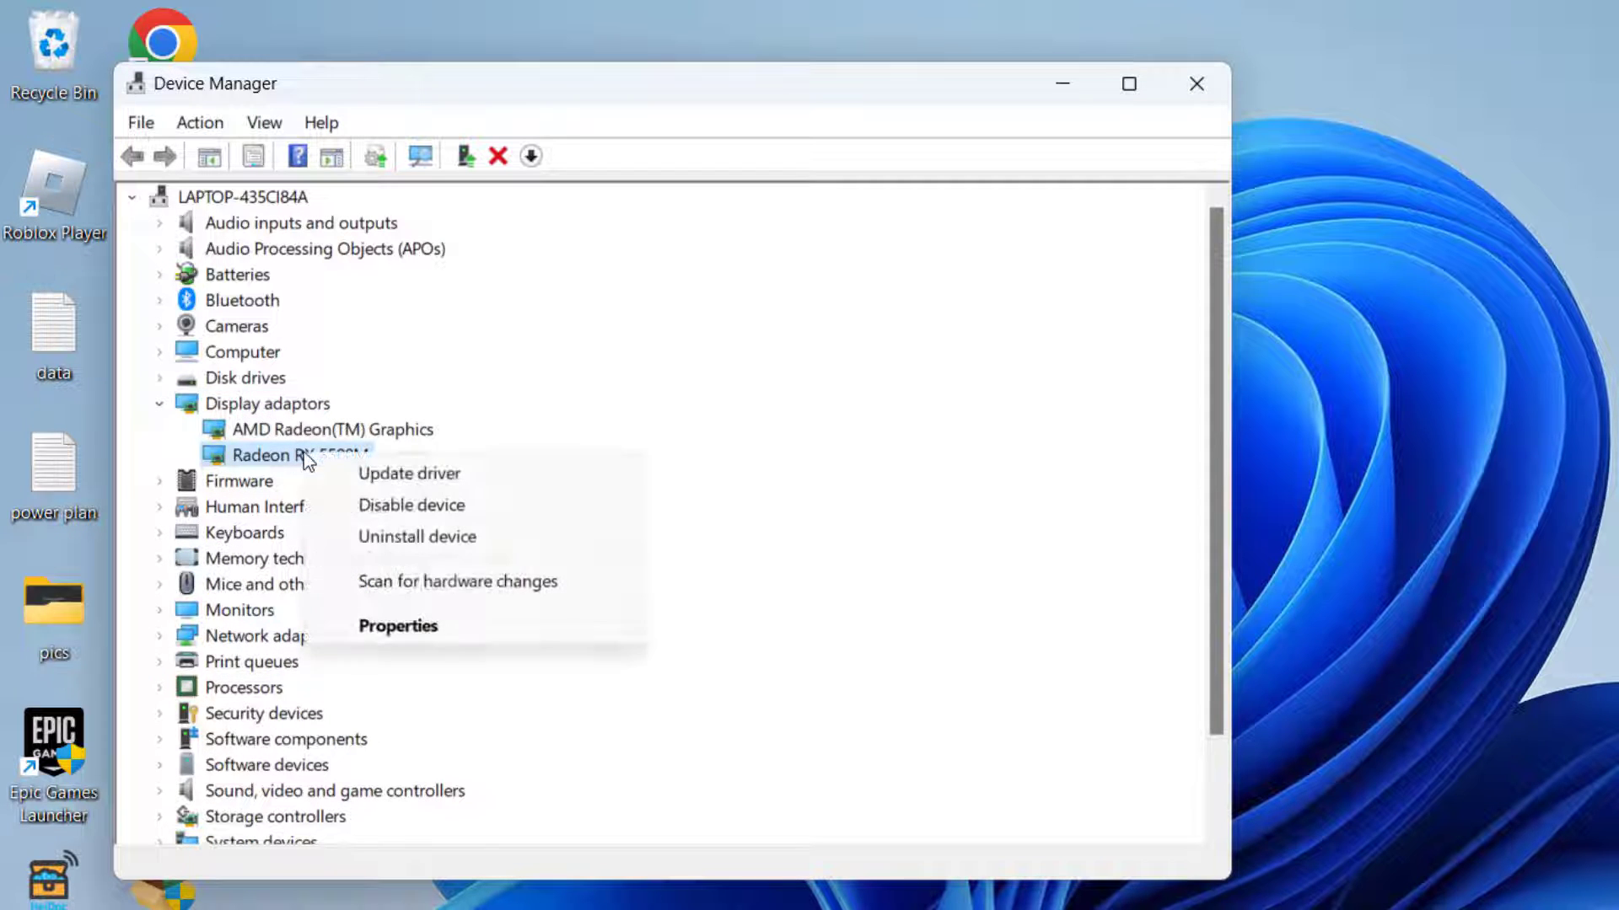
{"action": "left_click", "coordinate": [410, 631]}
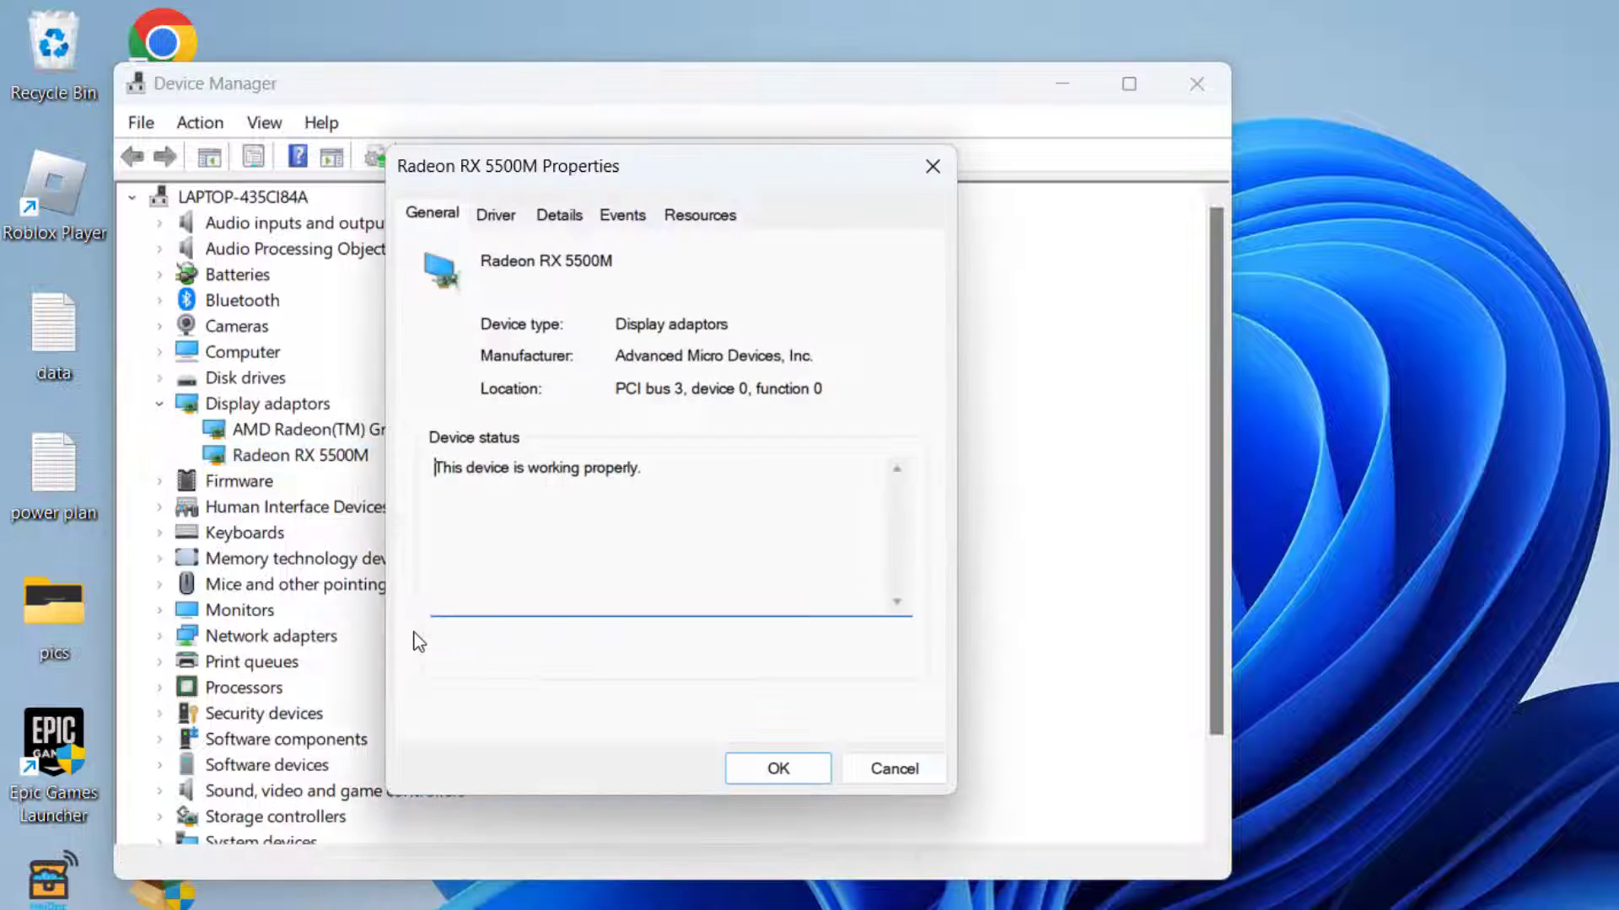
{"action": "left_click", "coordinate": [497, 217]}
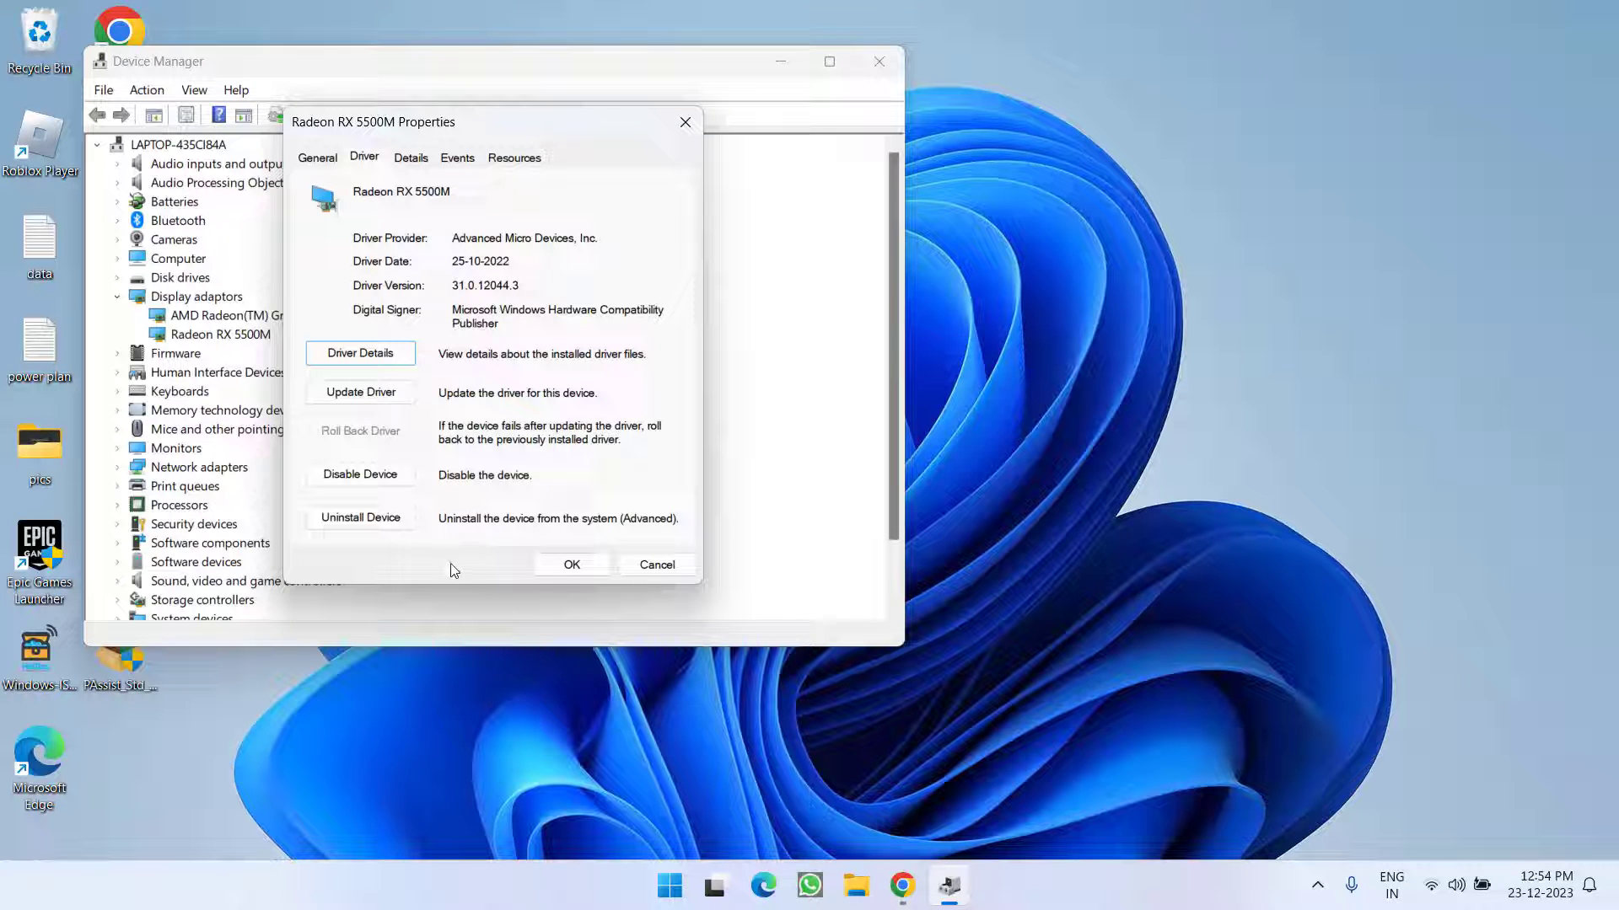
{"action": "left_click", "coordinate": [664, 567]}
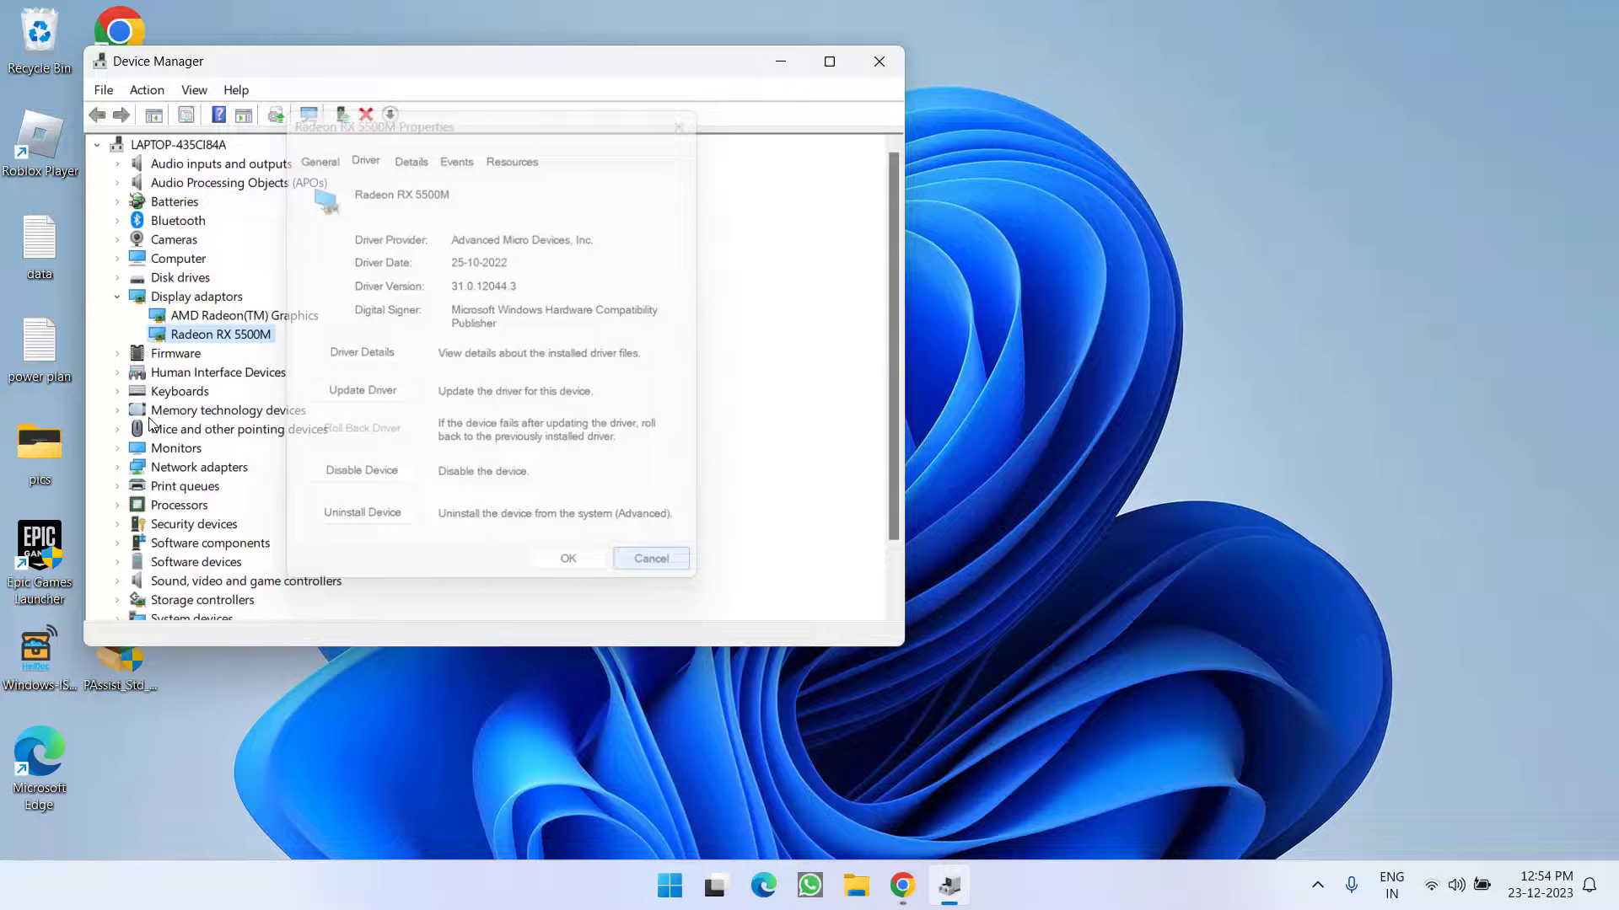
Run systempropertiesadvanced and bring up Device Installation Settings from the Hardware tab
{"action": "left_click", "coordinate": [878, 60]}
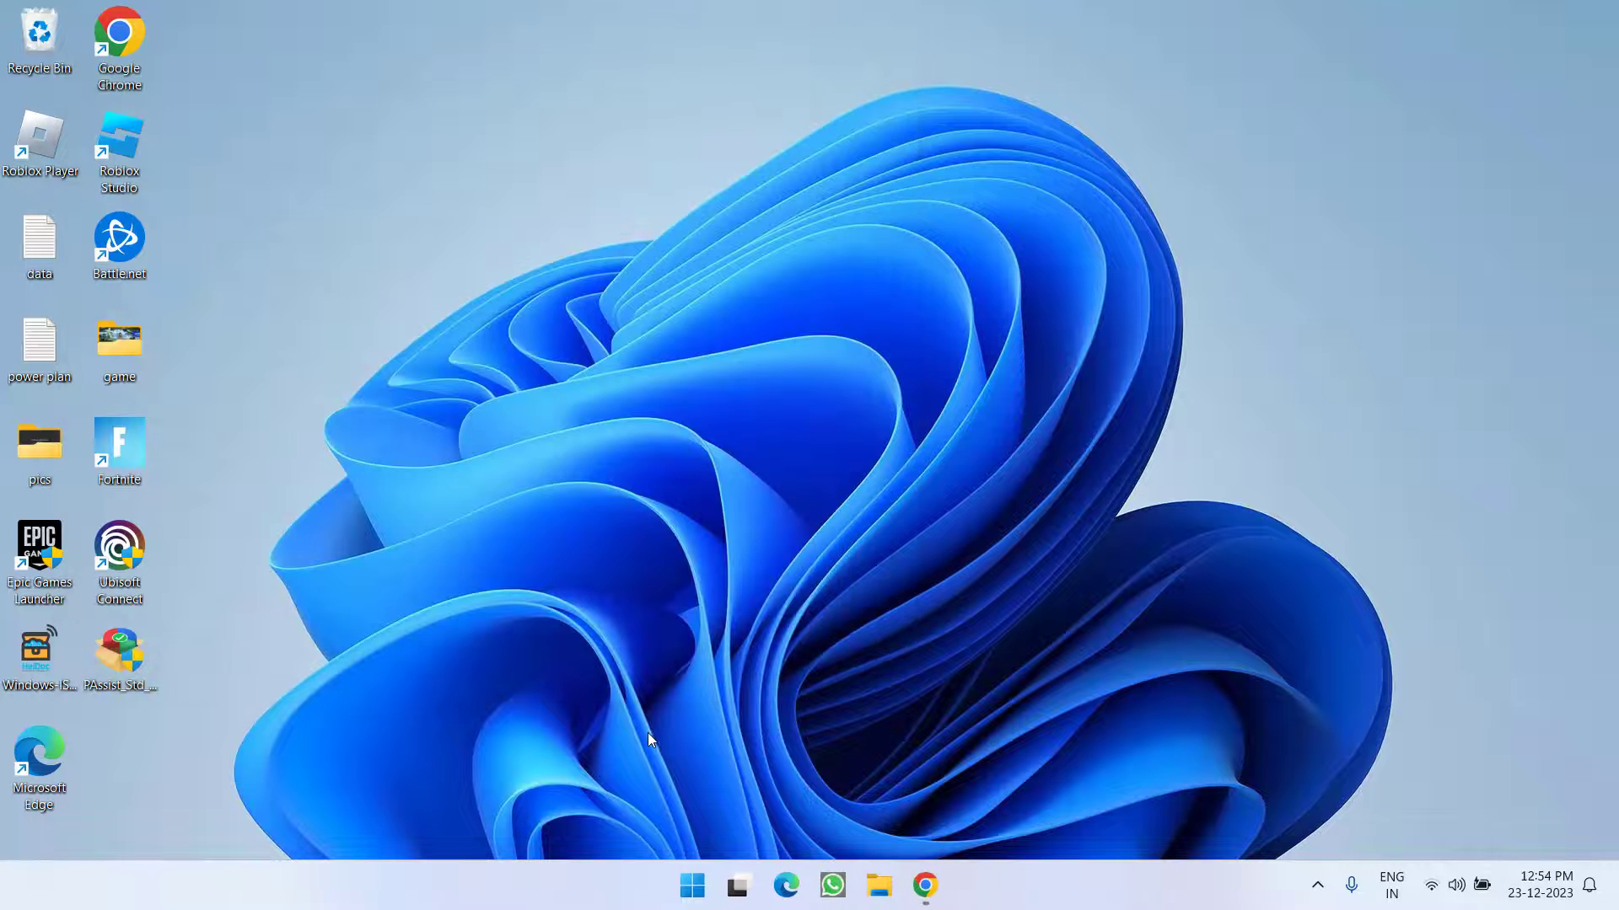
{"action": "right_click", "coordinate": [692, 885]}
{"action": "left_click", "coordinate": [612, 760]}
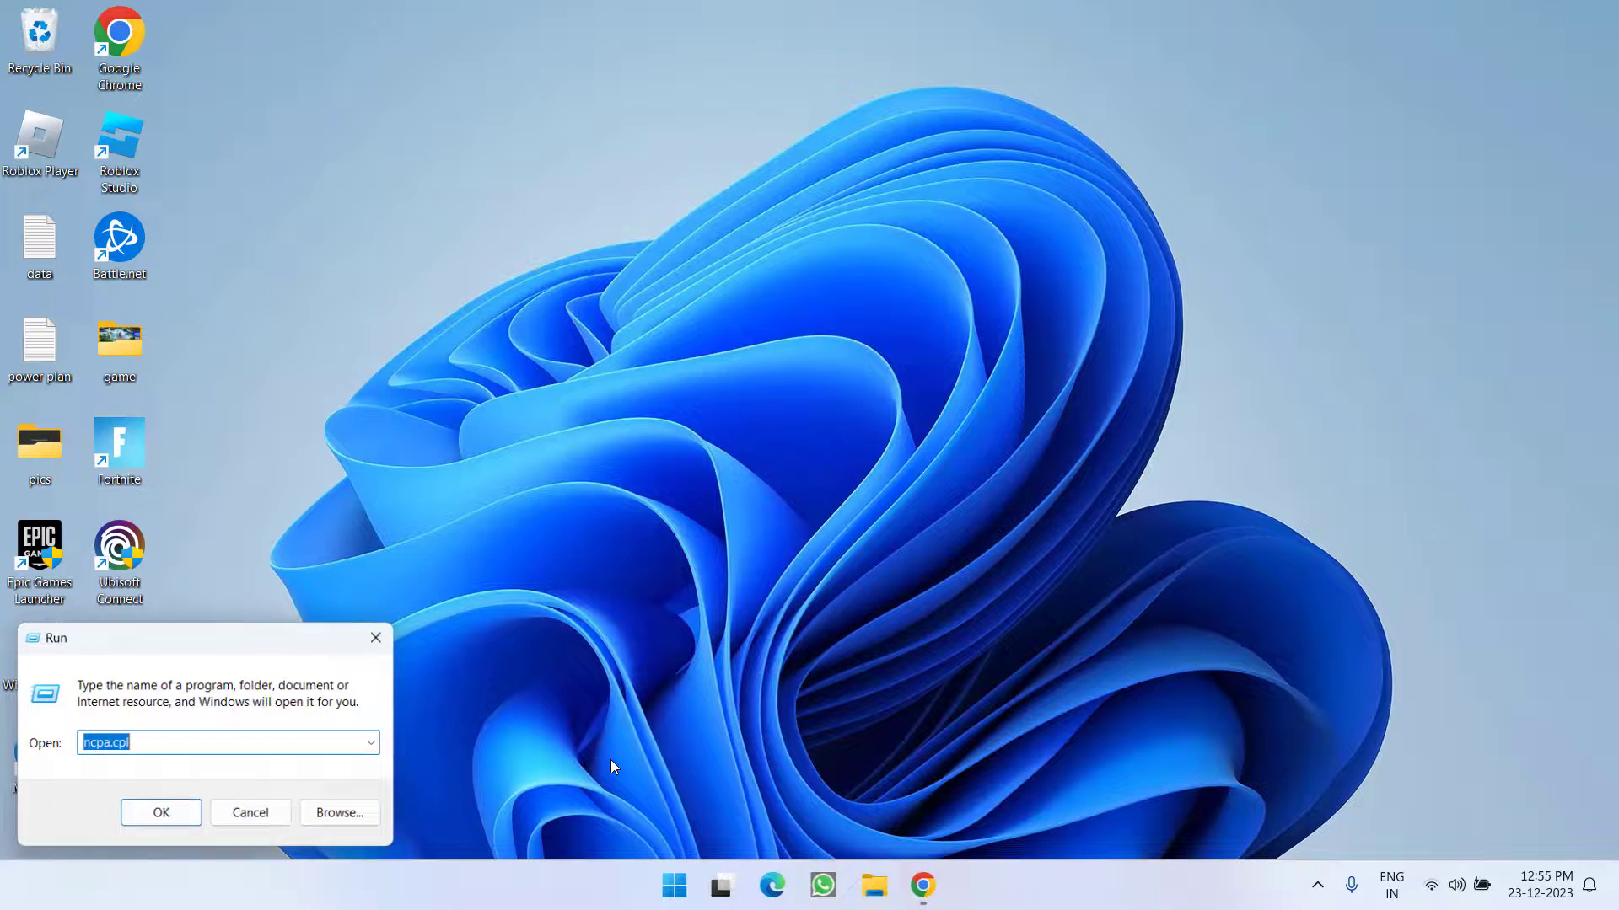
{"action": "type", "text": "s"}
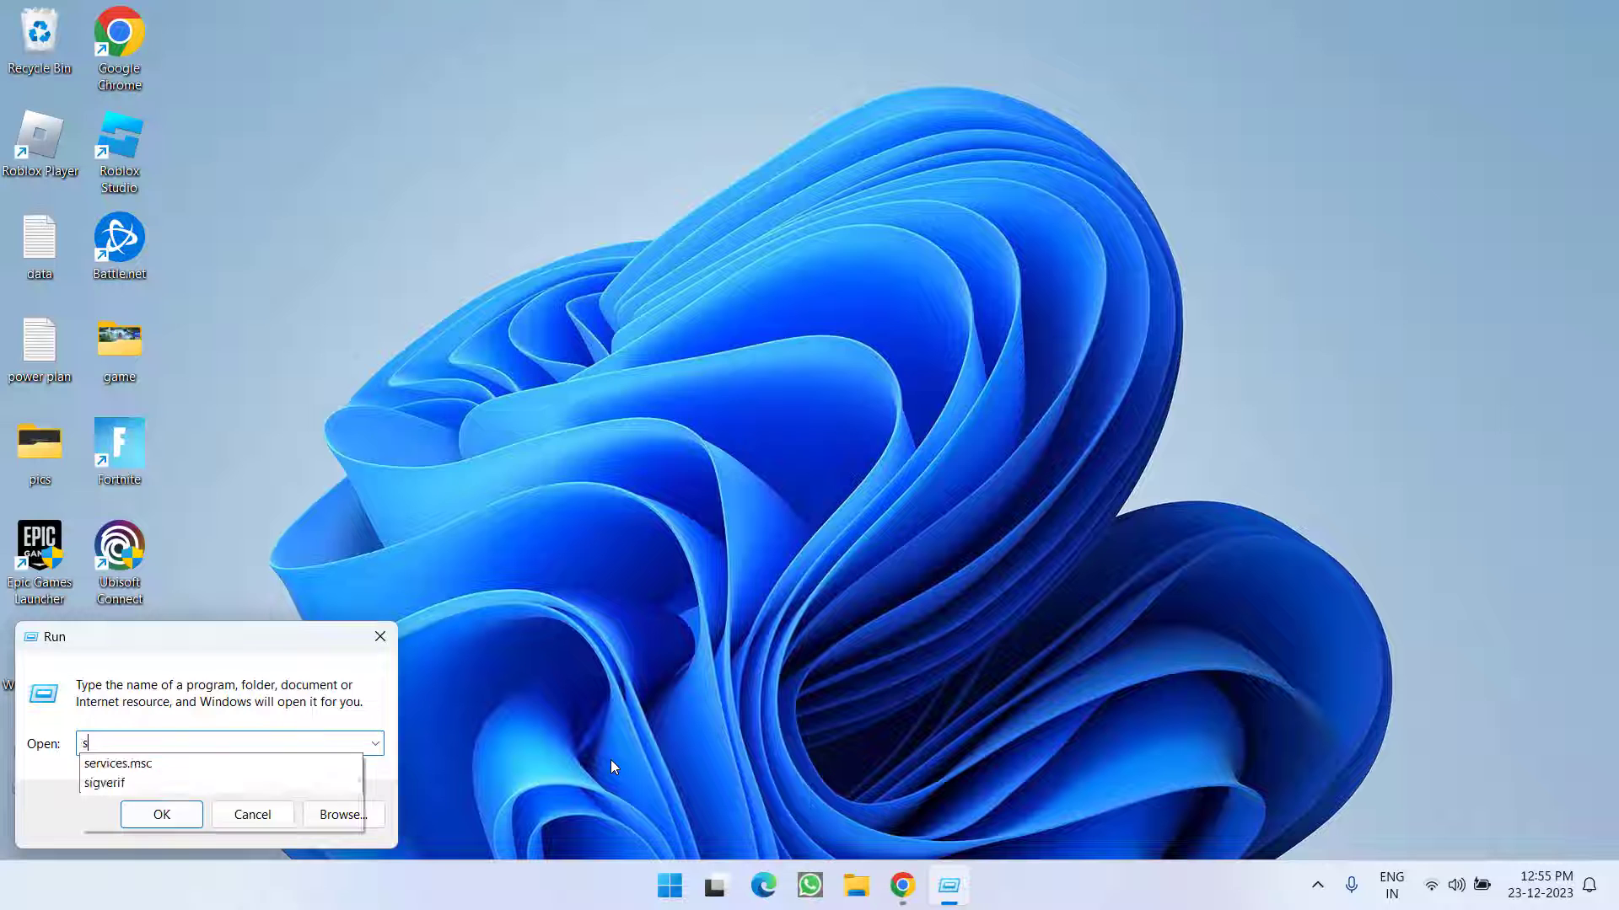
{"action": "type", "text": "ystempropertiesadvanced"}
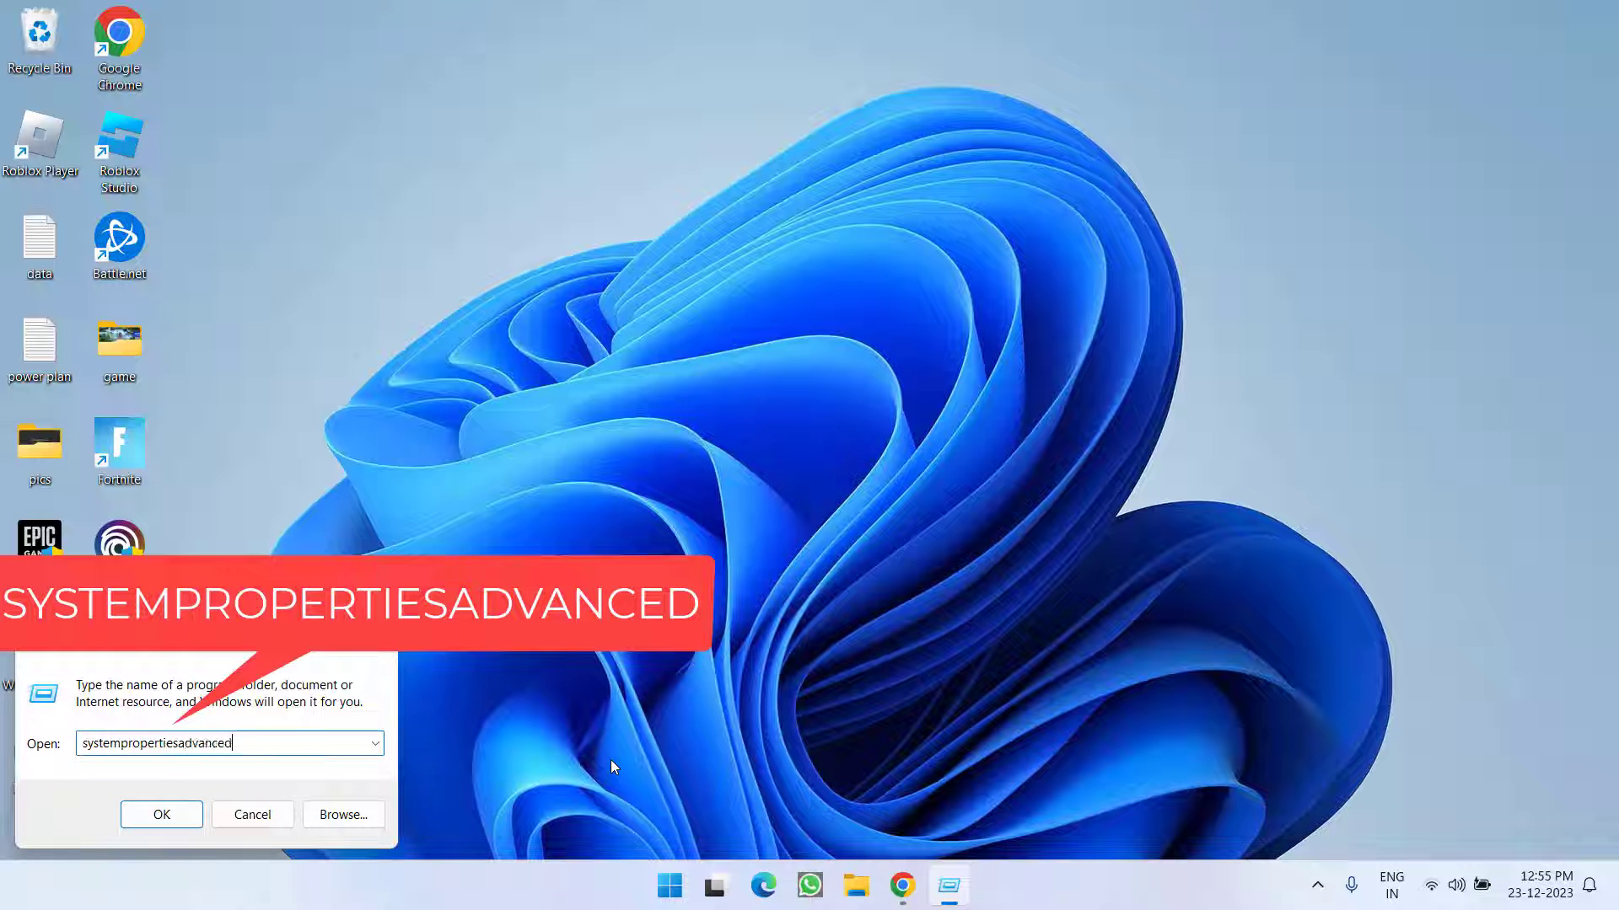
{"action": "key", "text": "Return"}
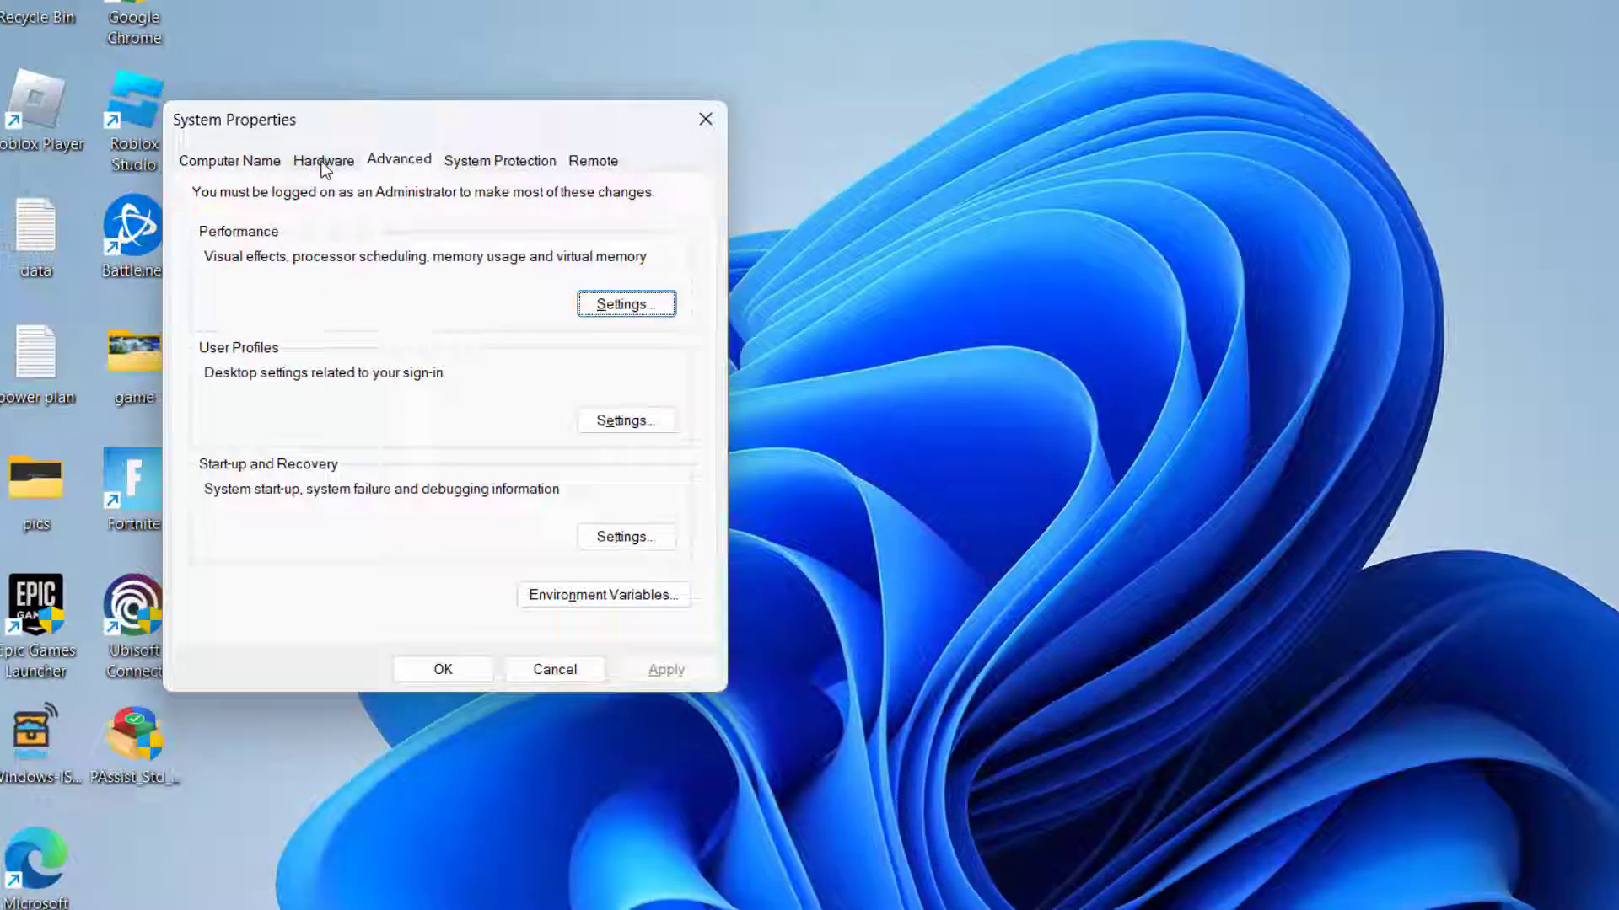
{"action": "left_click", "coordinate": [274, 185]}
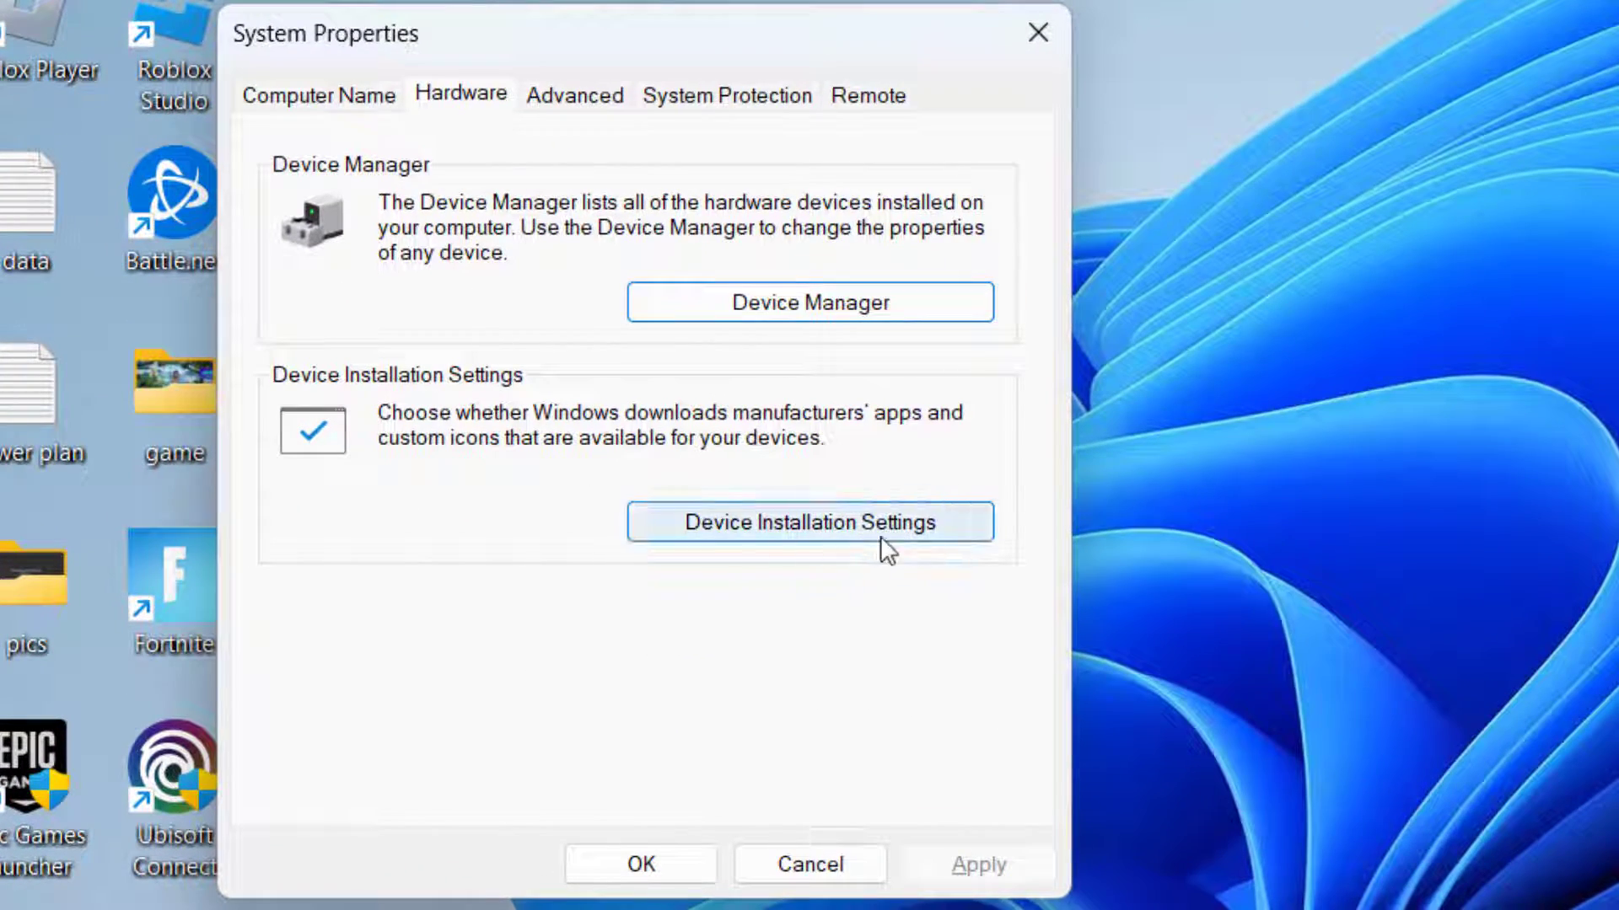
{"action": "left_click", "coordinate": [747, 525]}
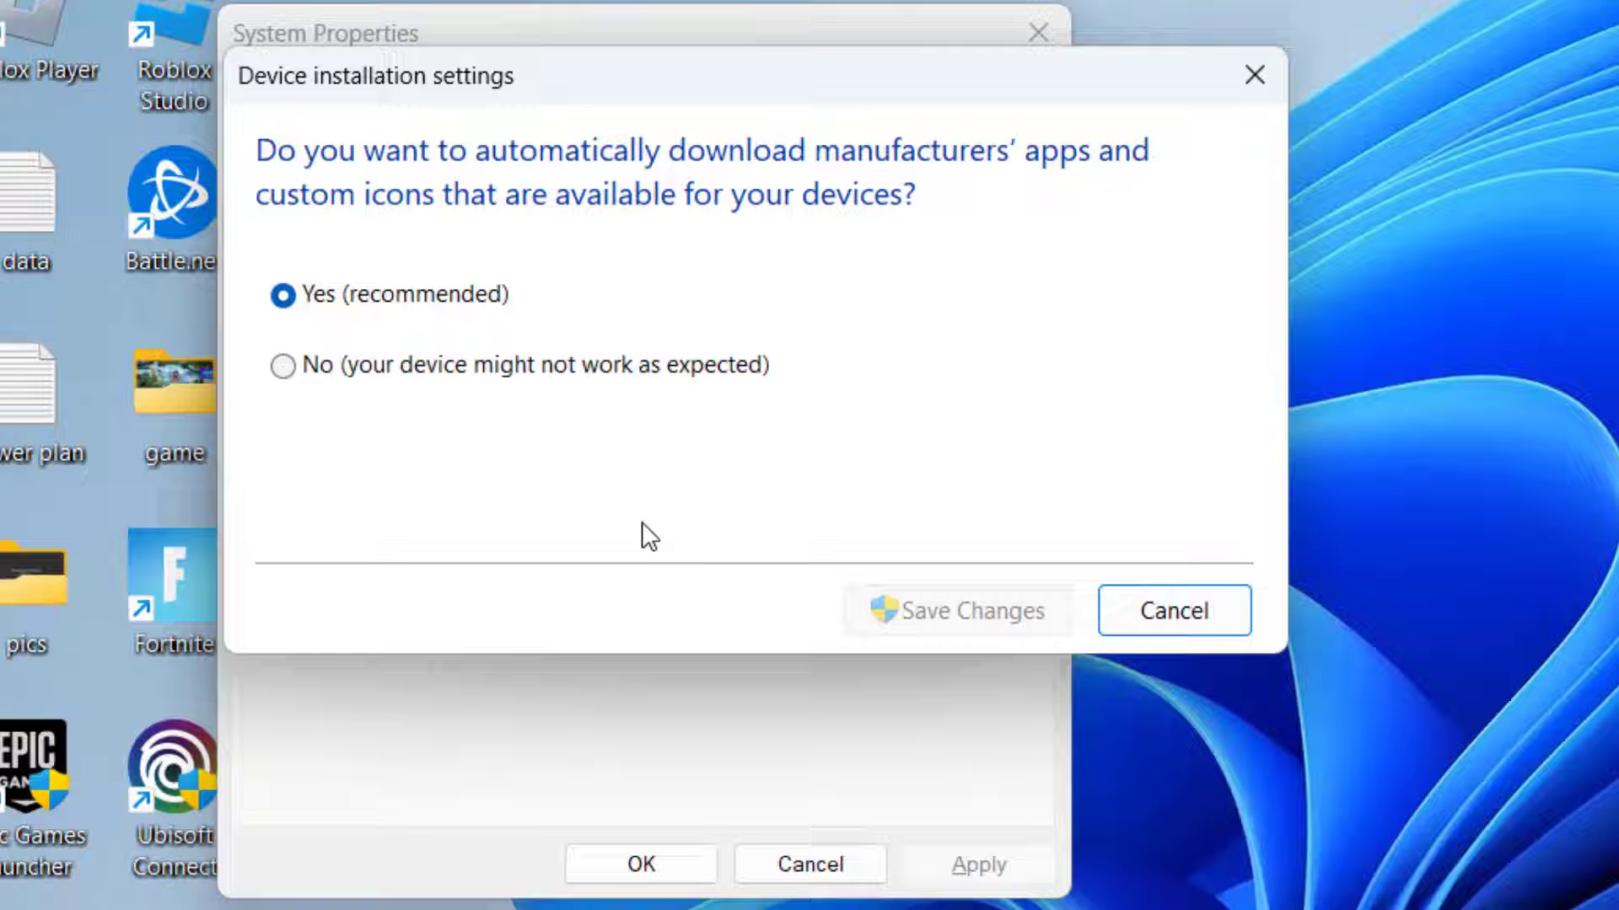
Set automatic manufacturer app downloads to No, save it, and close System Properties
{"action": "left_click", "coordinate": [381, 375]}
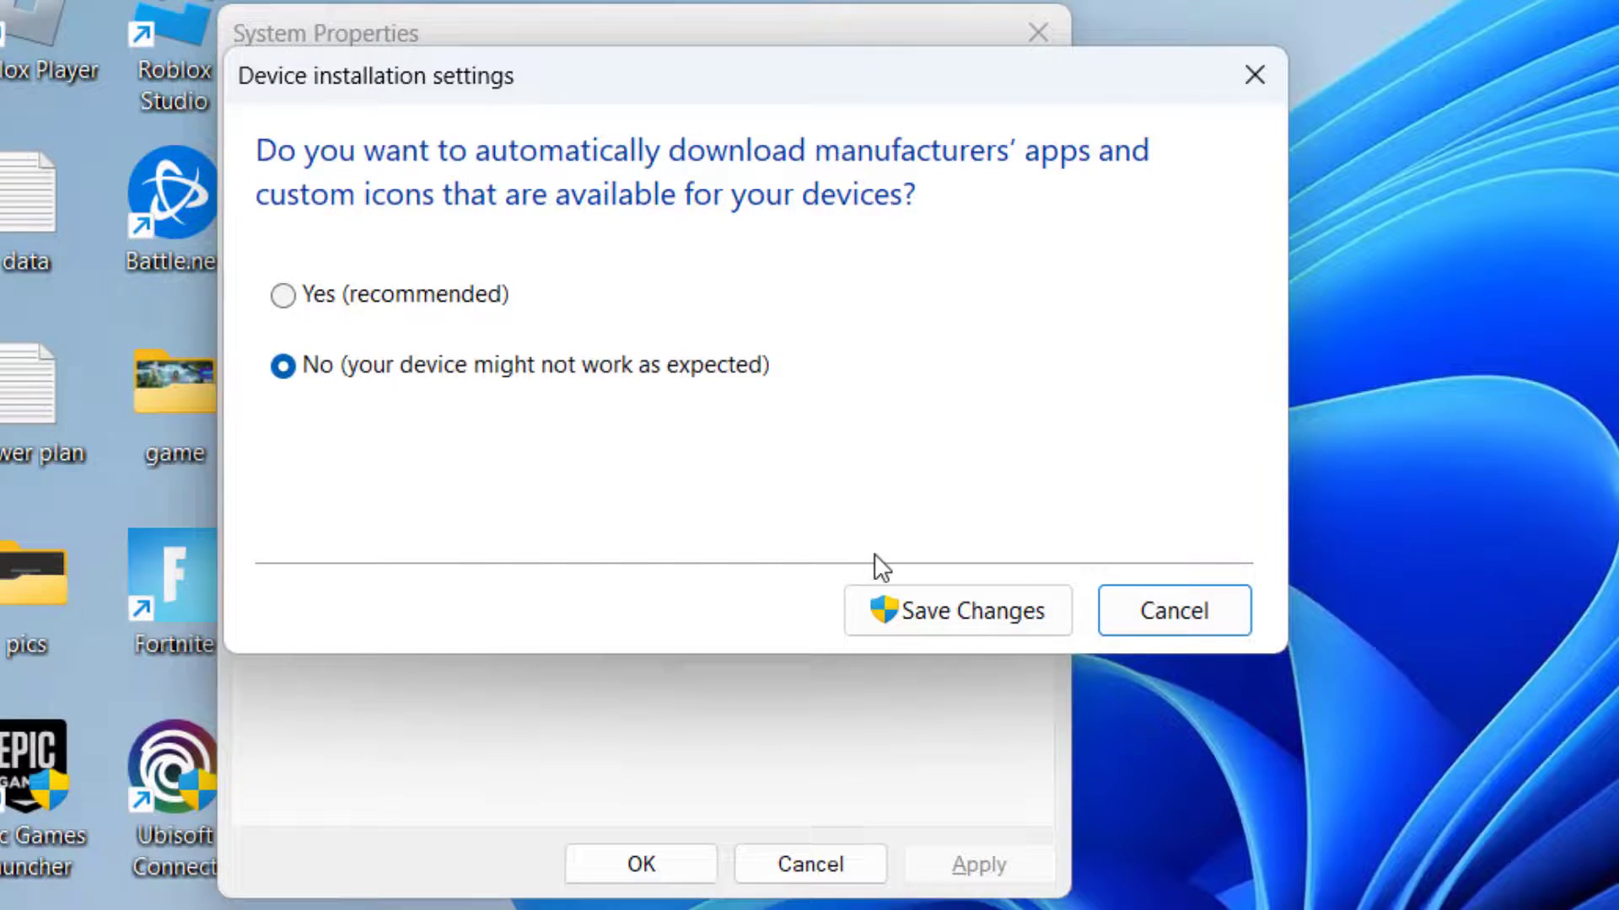
{"action": "left_click", "coordinate": [967, 609]}
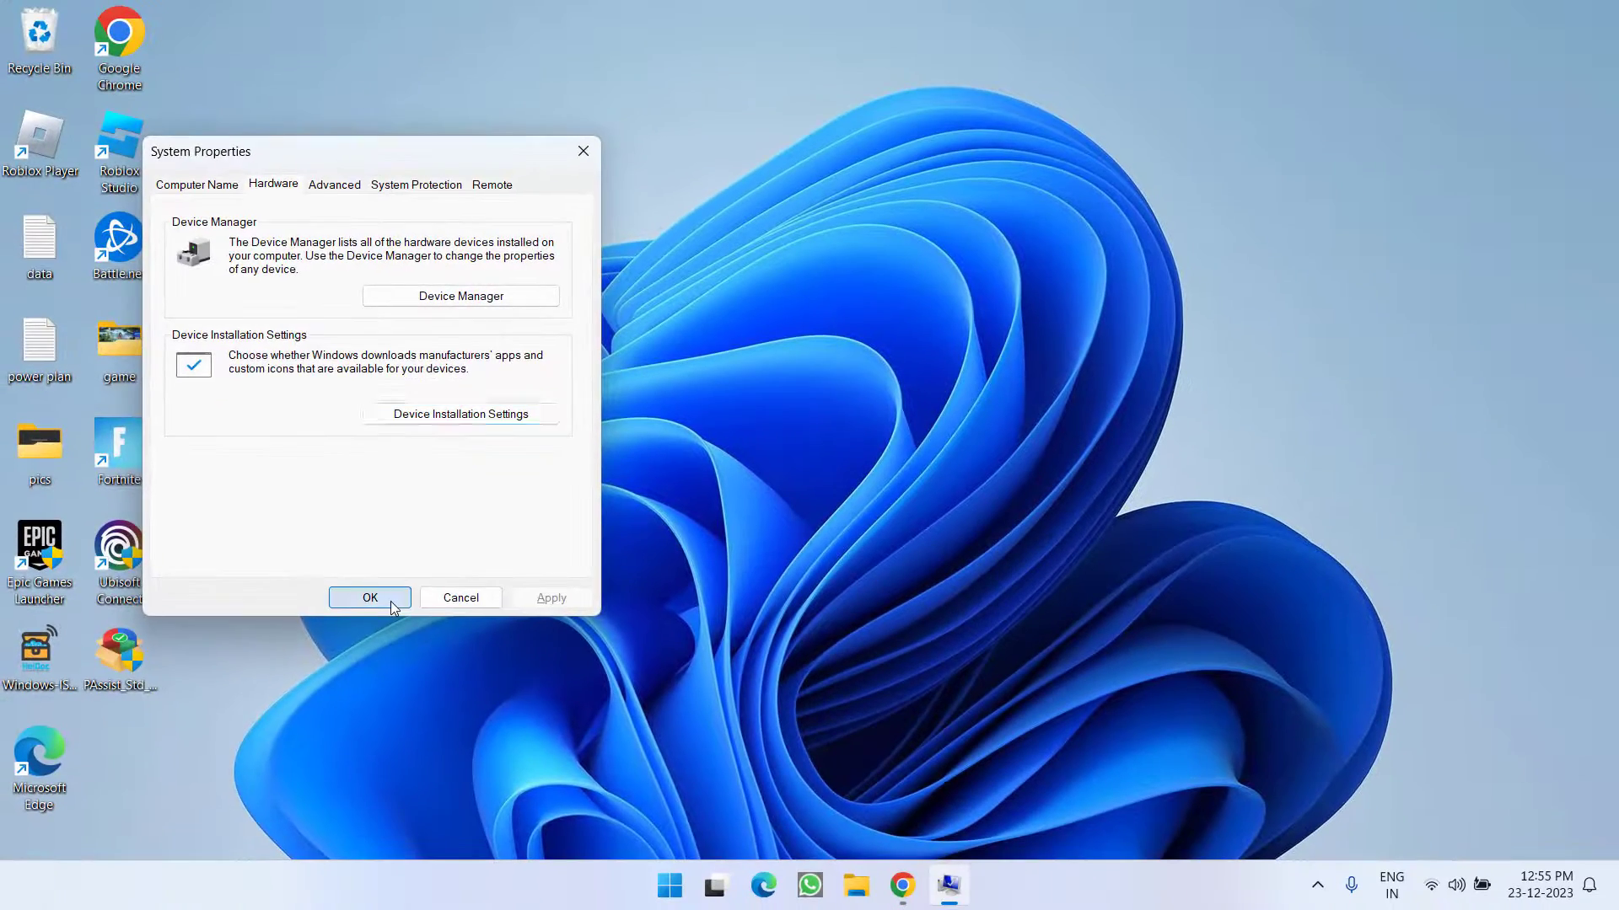
{"action": "left_click", "coordinate": [413, 636]}
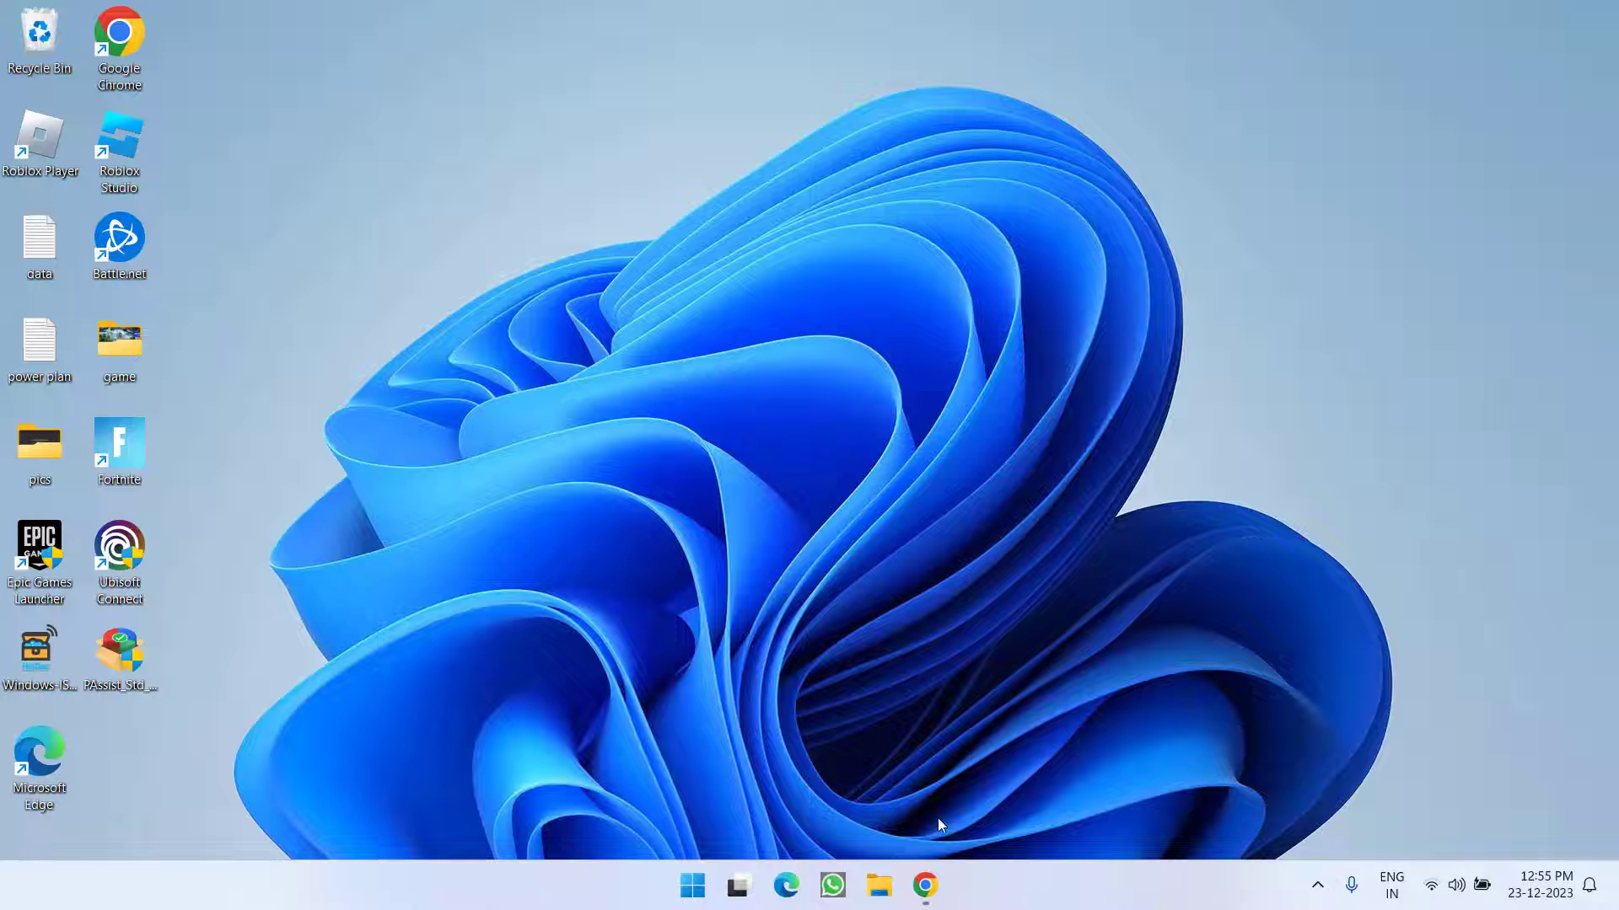
Save the DDU 18.0.7.0 zip from Guru3D's Download Mirror (EU)
{"action": "left_click", "coordinate": [926, 885]}
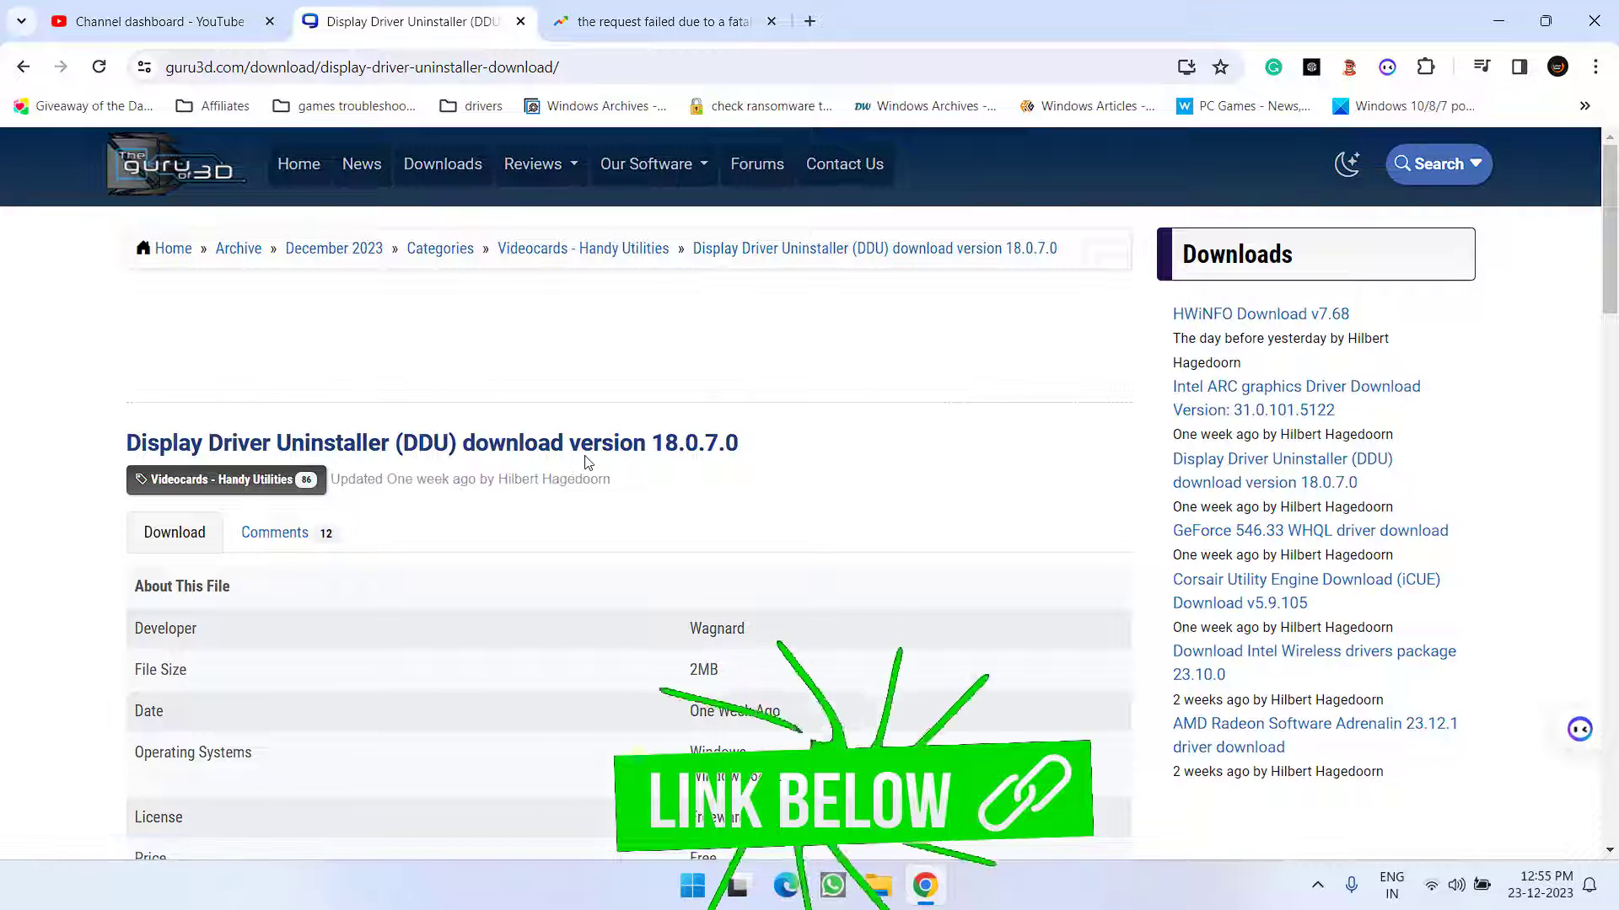
{"action": "left_click", "coordinate": [507, 449]}
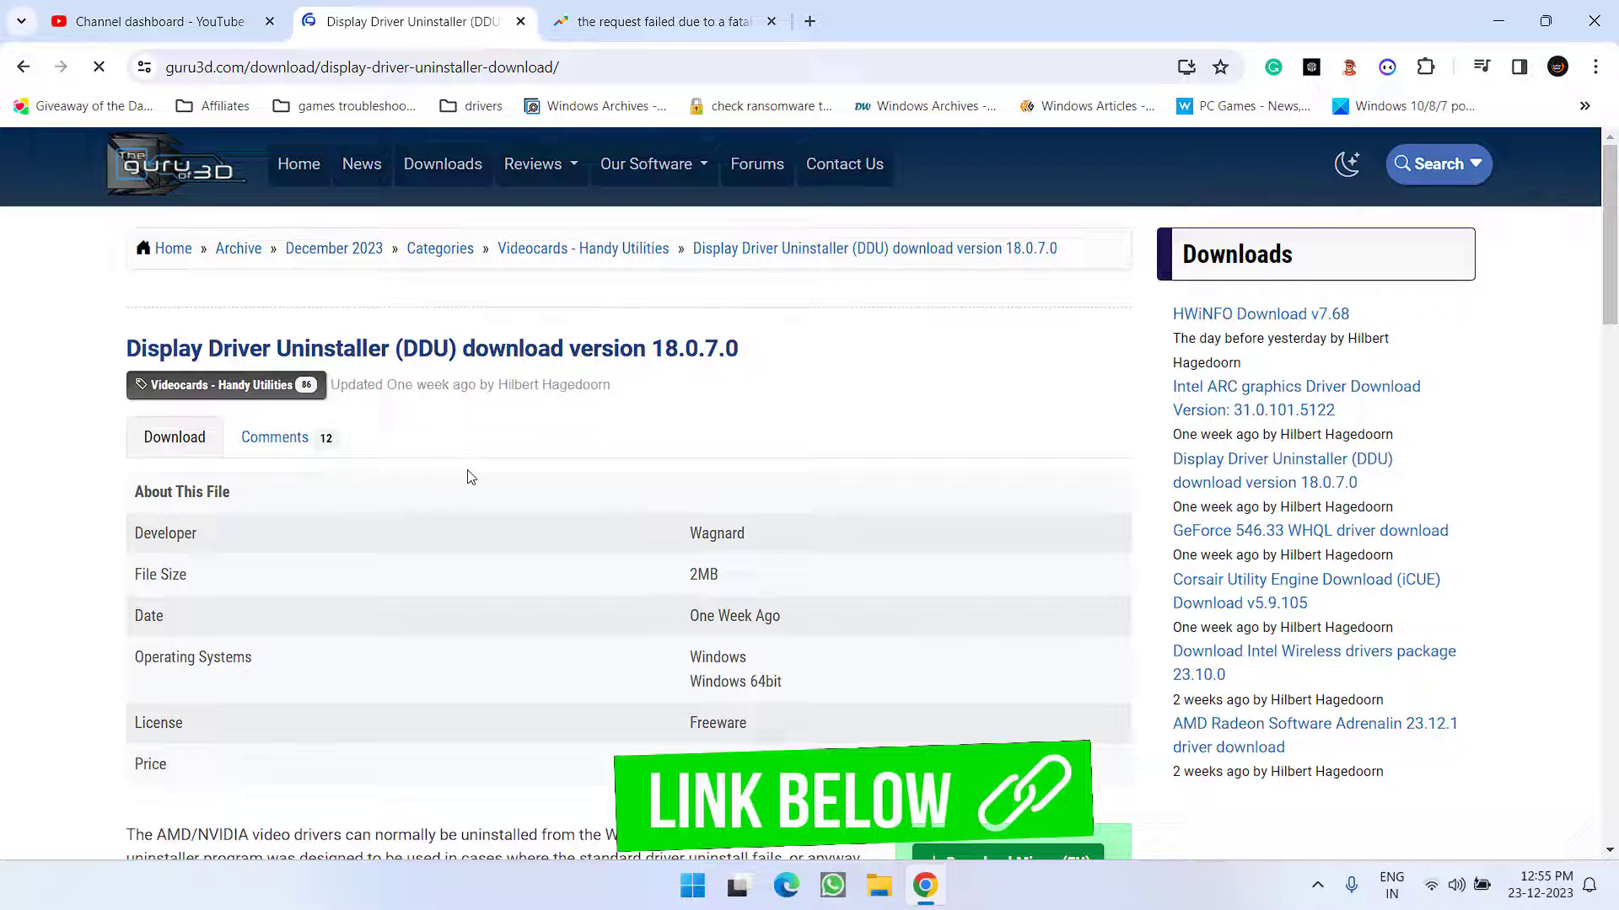
{"action": "scroll", "coordinate": [466, 470], "scroll_direction": "down", "scroll_amount": 3}
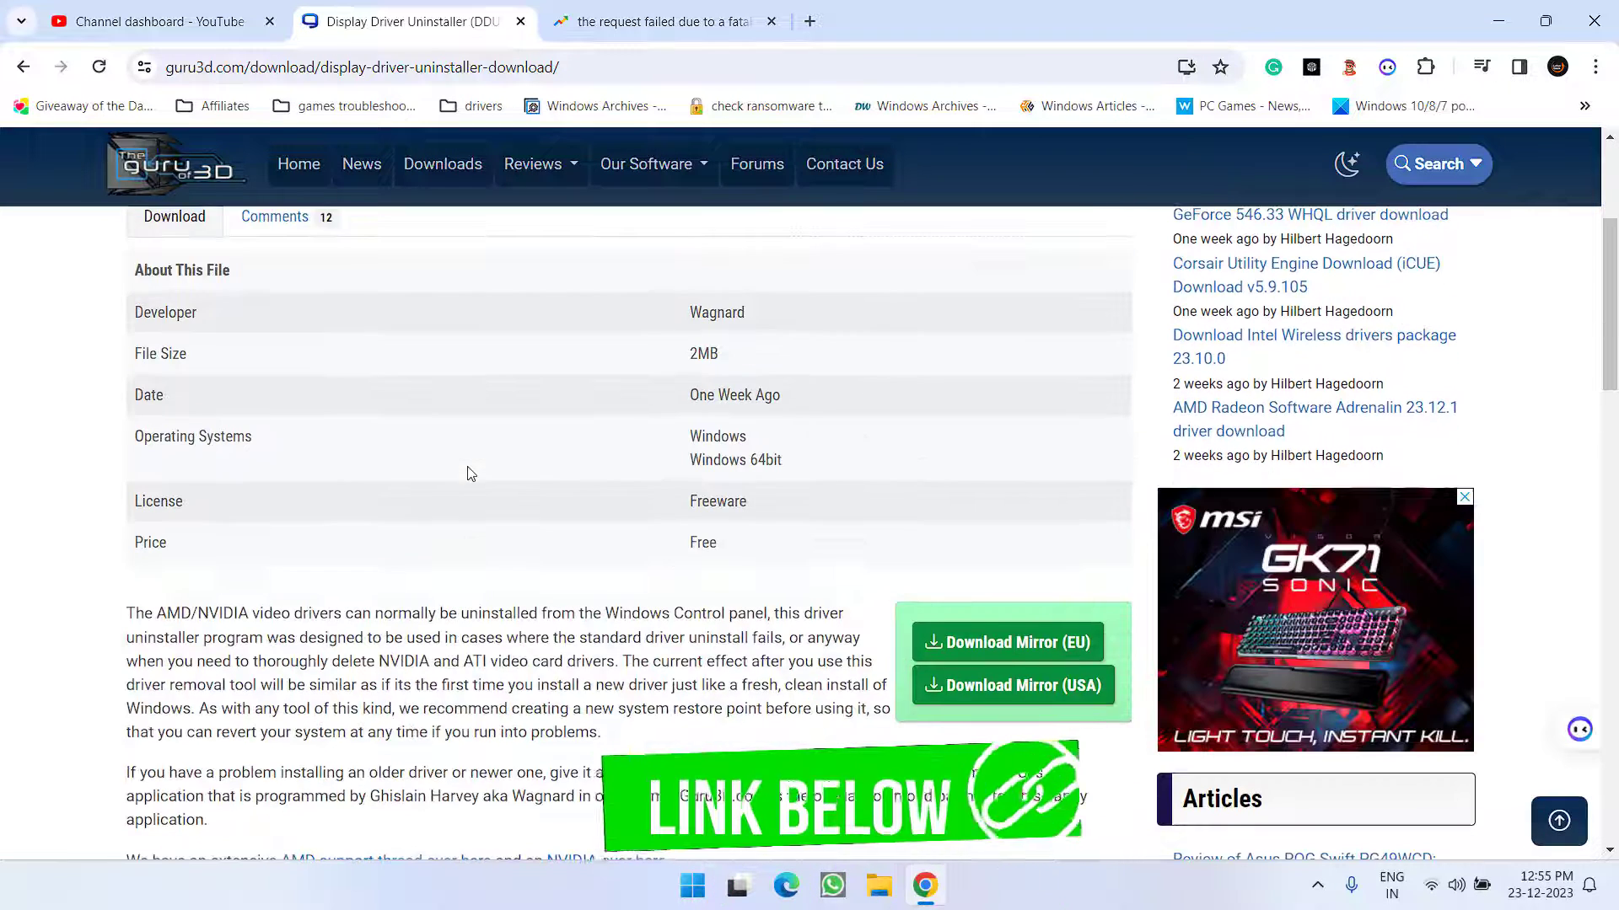
{"action": "left_click", "coordinate": [1016, 649]}
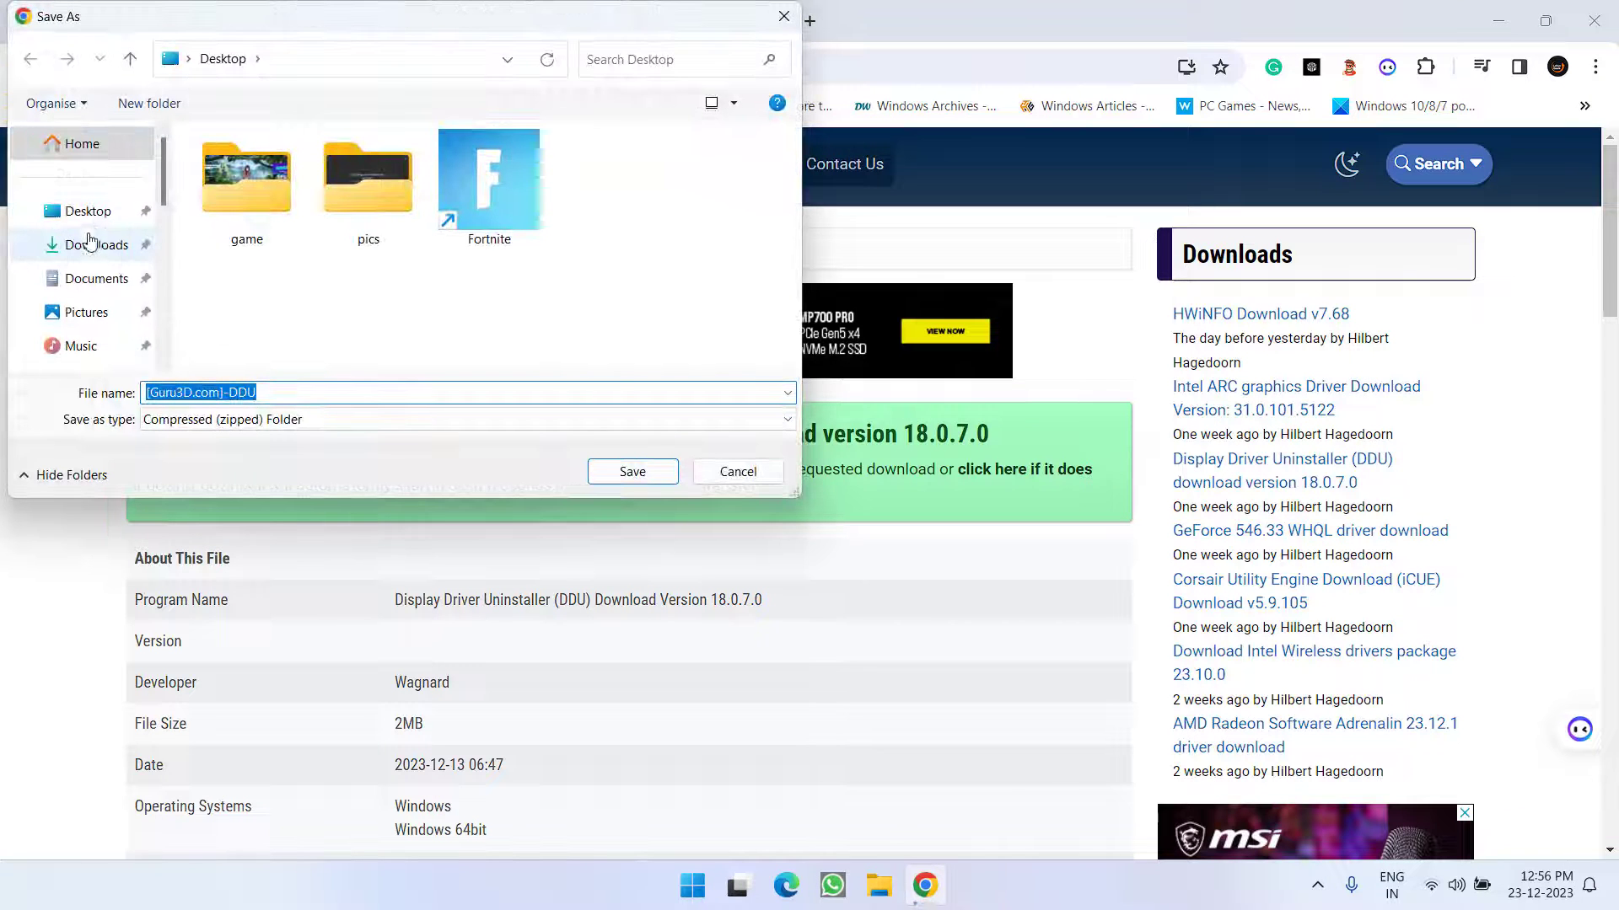
{"action": "left_click", "coordinate": [637, 473]}
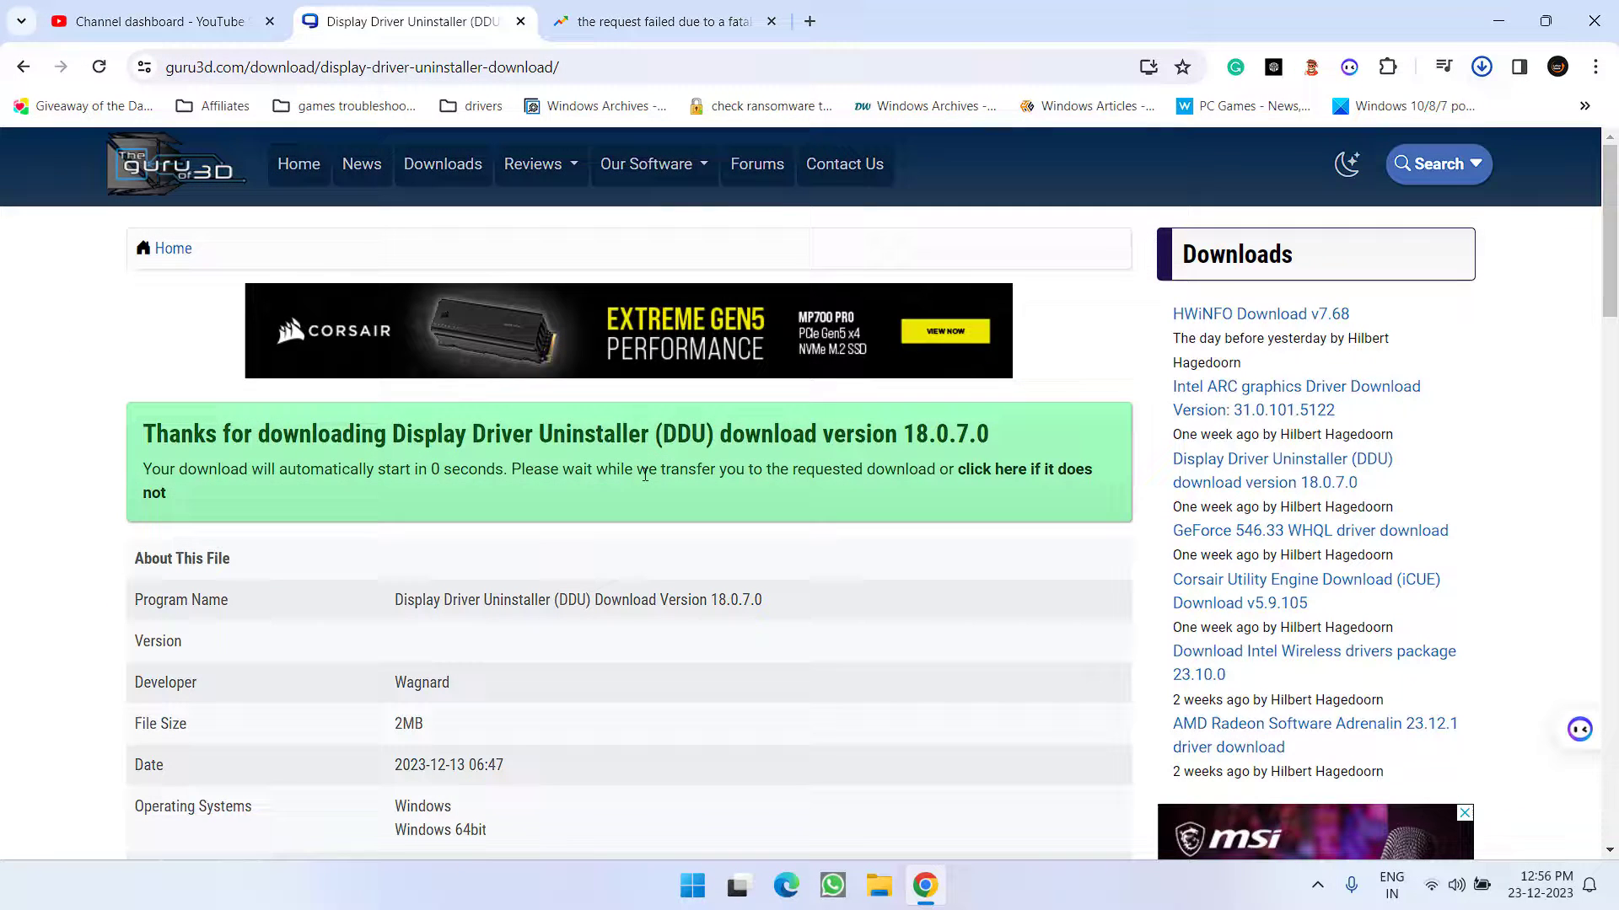
Copy the DDU archive contents to the desktop and extract the self-extractor into DDU v18.0.7.0
{"action": "left_click", "coordinate": [924, 885]}
{"action": "double_click", "coordinate": [200, 34]}
{"action": "left_click_drag", "start_coordinate": [118, 22], "coordinate": [504, 163]}
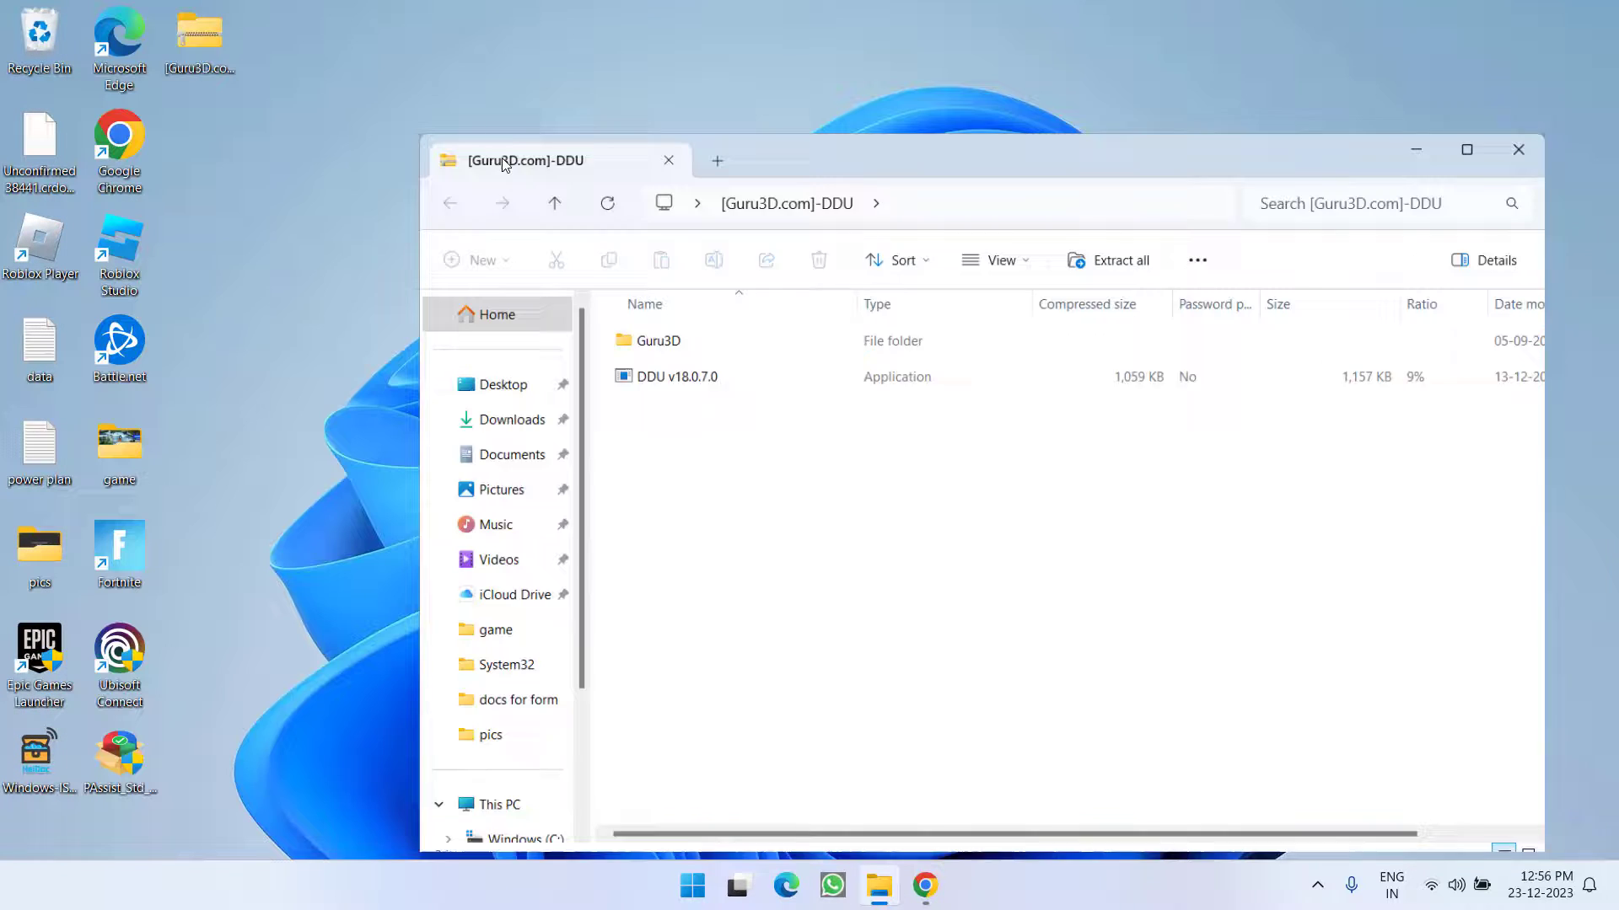
{"action": "mouse_move", "coordinate": [730, 504]}
{"action": "left_mouse_down"}
{"action": "mouse_move", "coordinate": [689, 324]}
{"action": "mouse_move", "coordinate": [459, 381]}
{"action": "mouse_move", "coordinate": [346, 386]}
{"action": "left_mouse_up"}
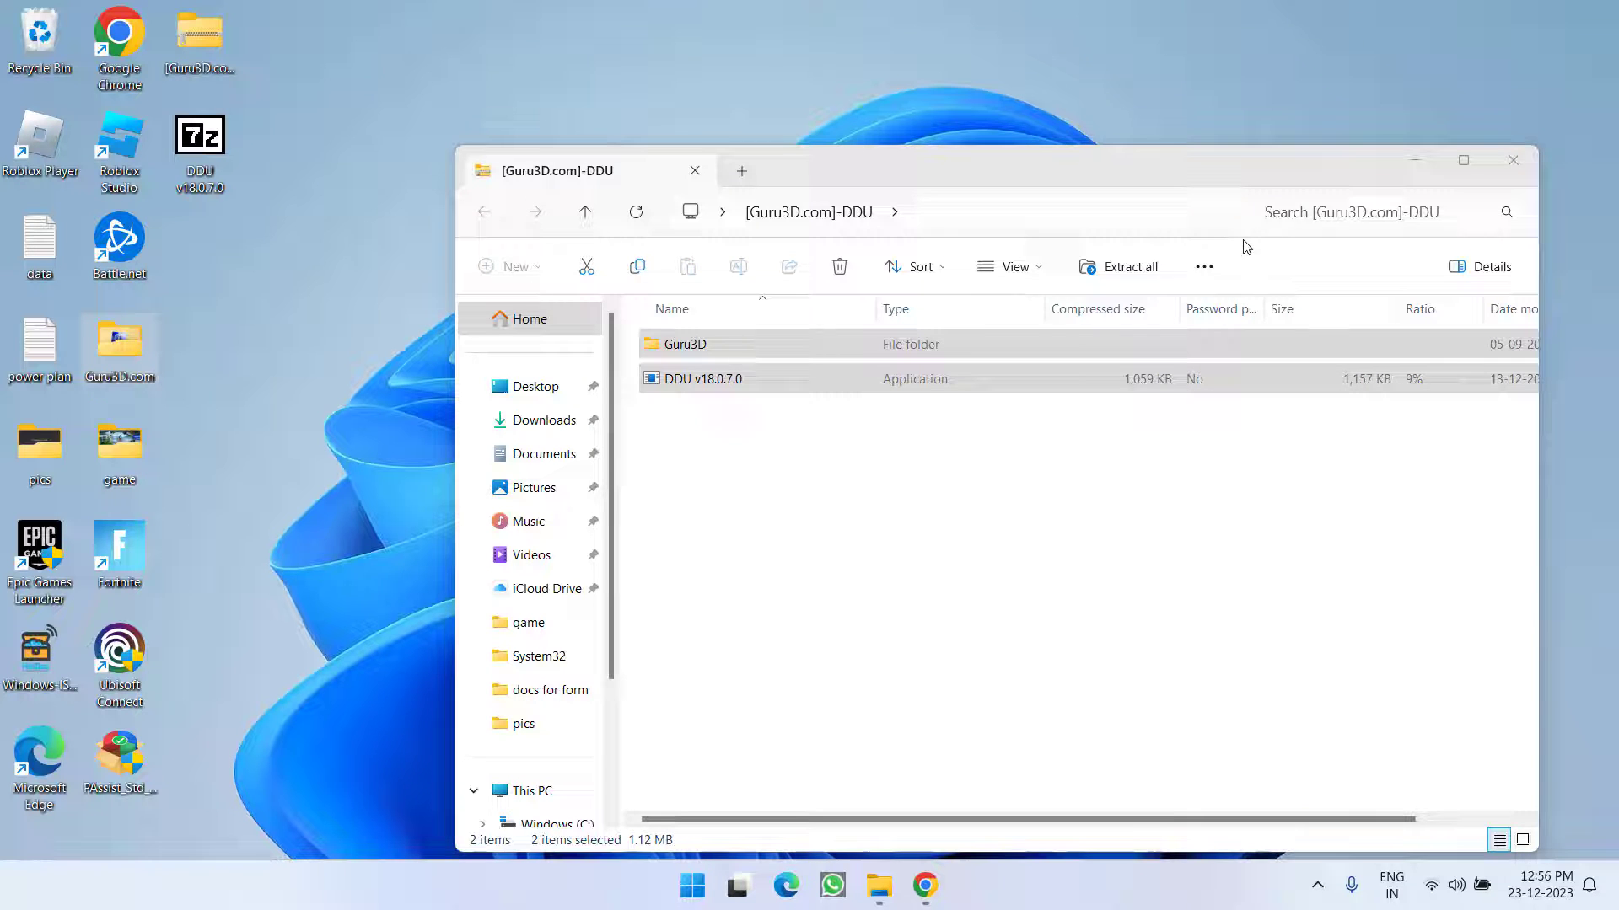
{"action": "left_click", "coordinate": [1508, 164]}
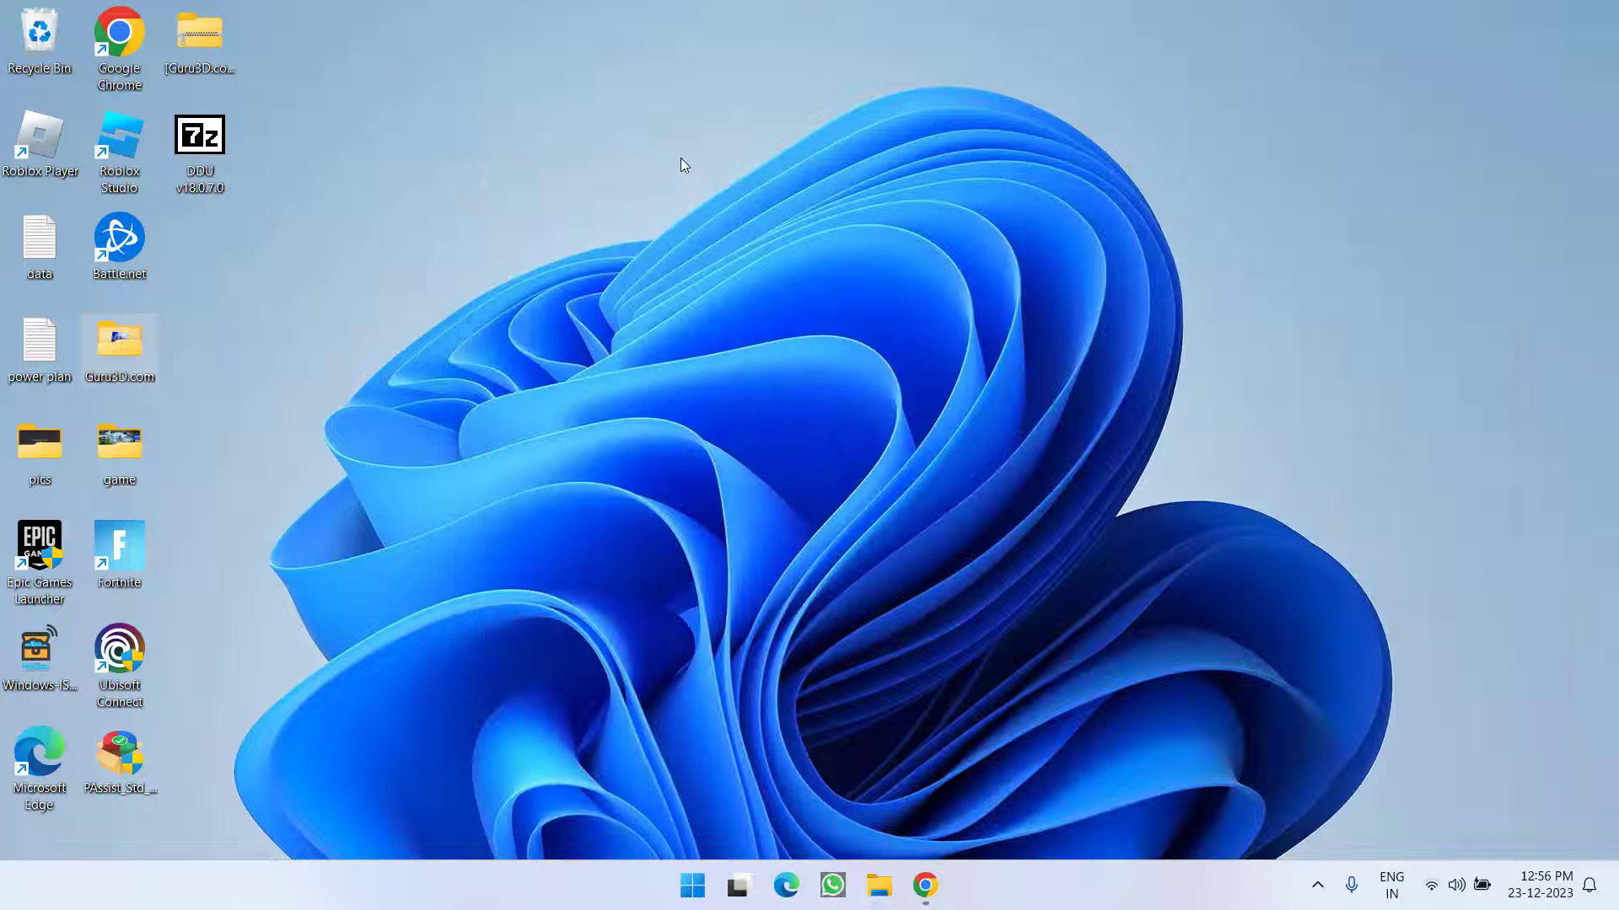
{"action": "double_click", "coordinate": [209, 137]}
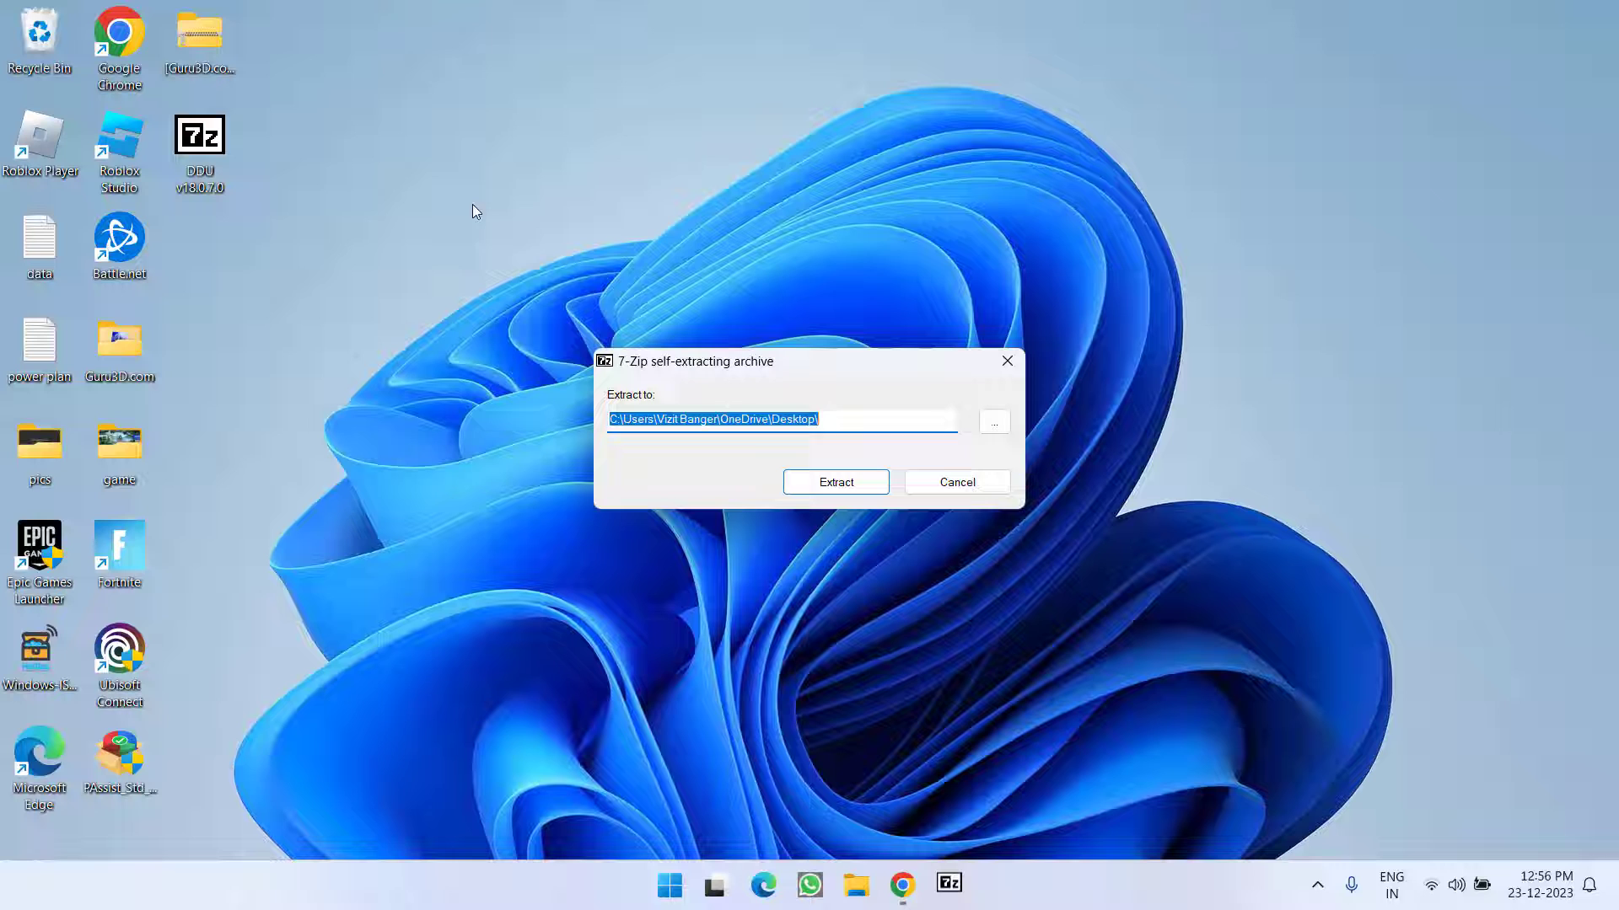
{"action": "left_click", "coordinate": [820, 486]}
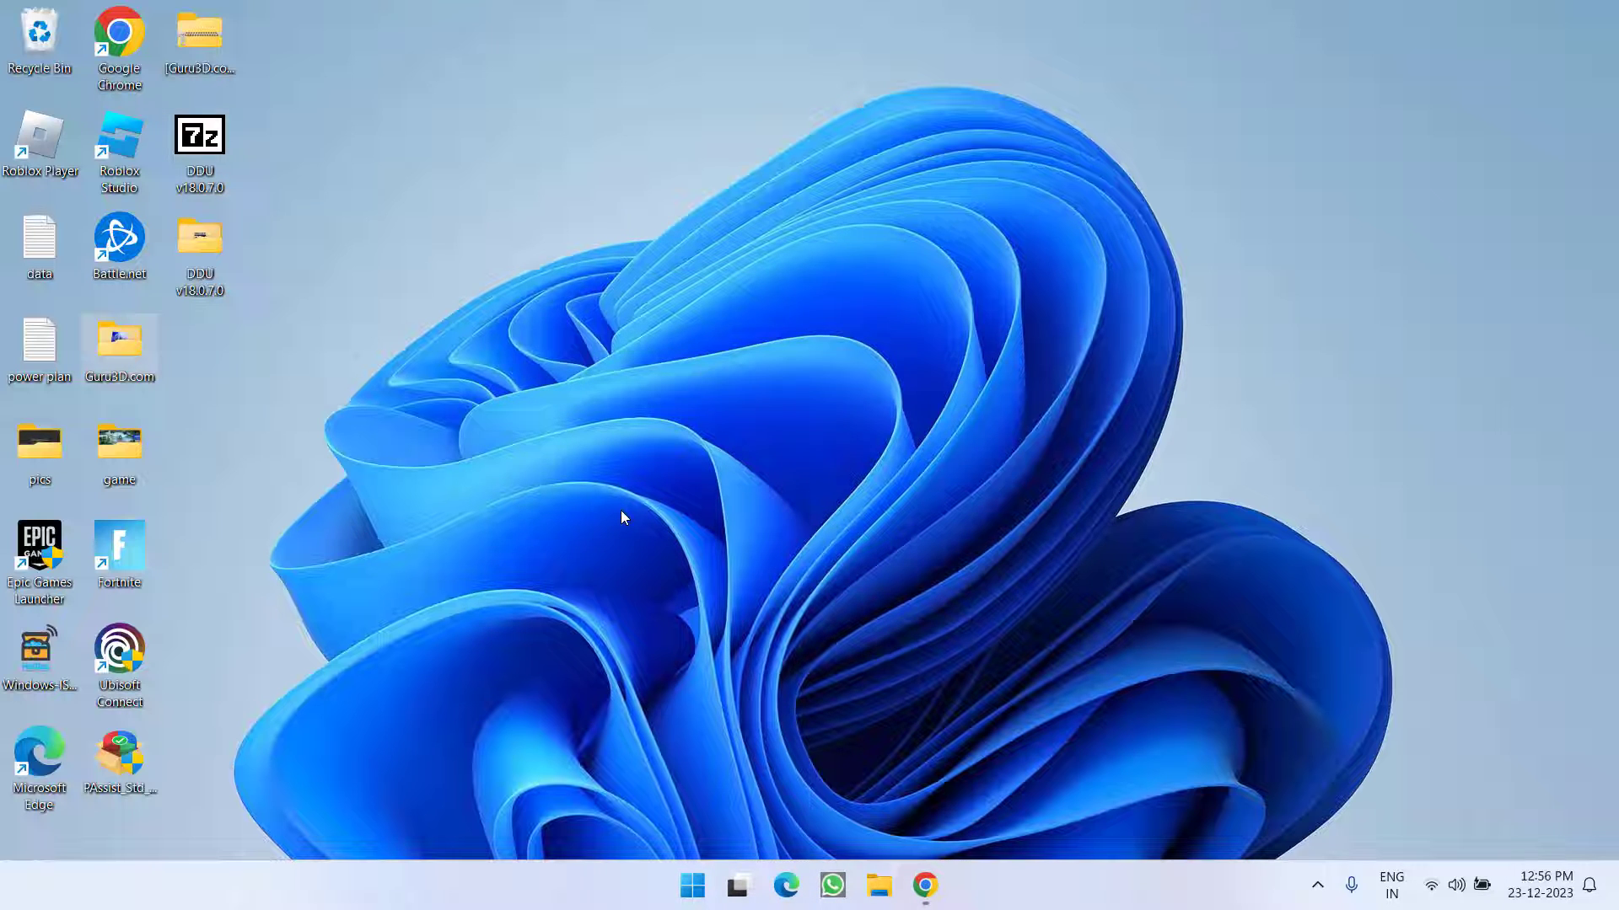
Launch Display Driver Uninstaller as administrator from the DDU v18.0.7.0 folder
{"action": "double_click", "coordinate": [204, 246]}
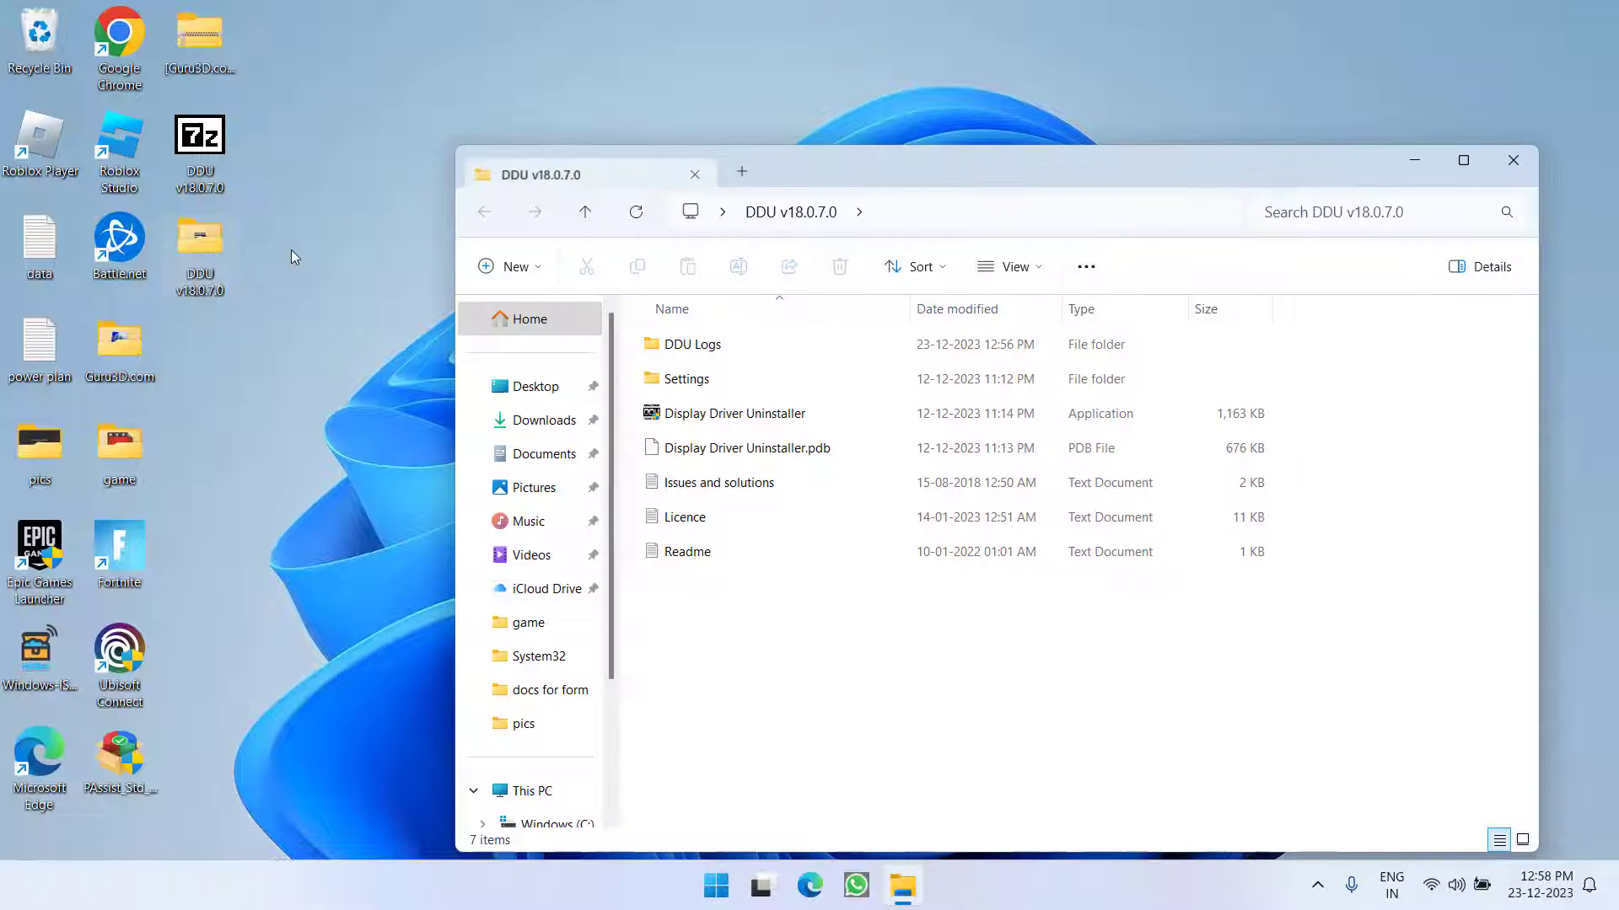
{"action": "left_click", "coordinate": [731, 422]}
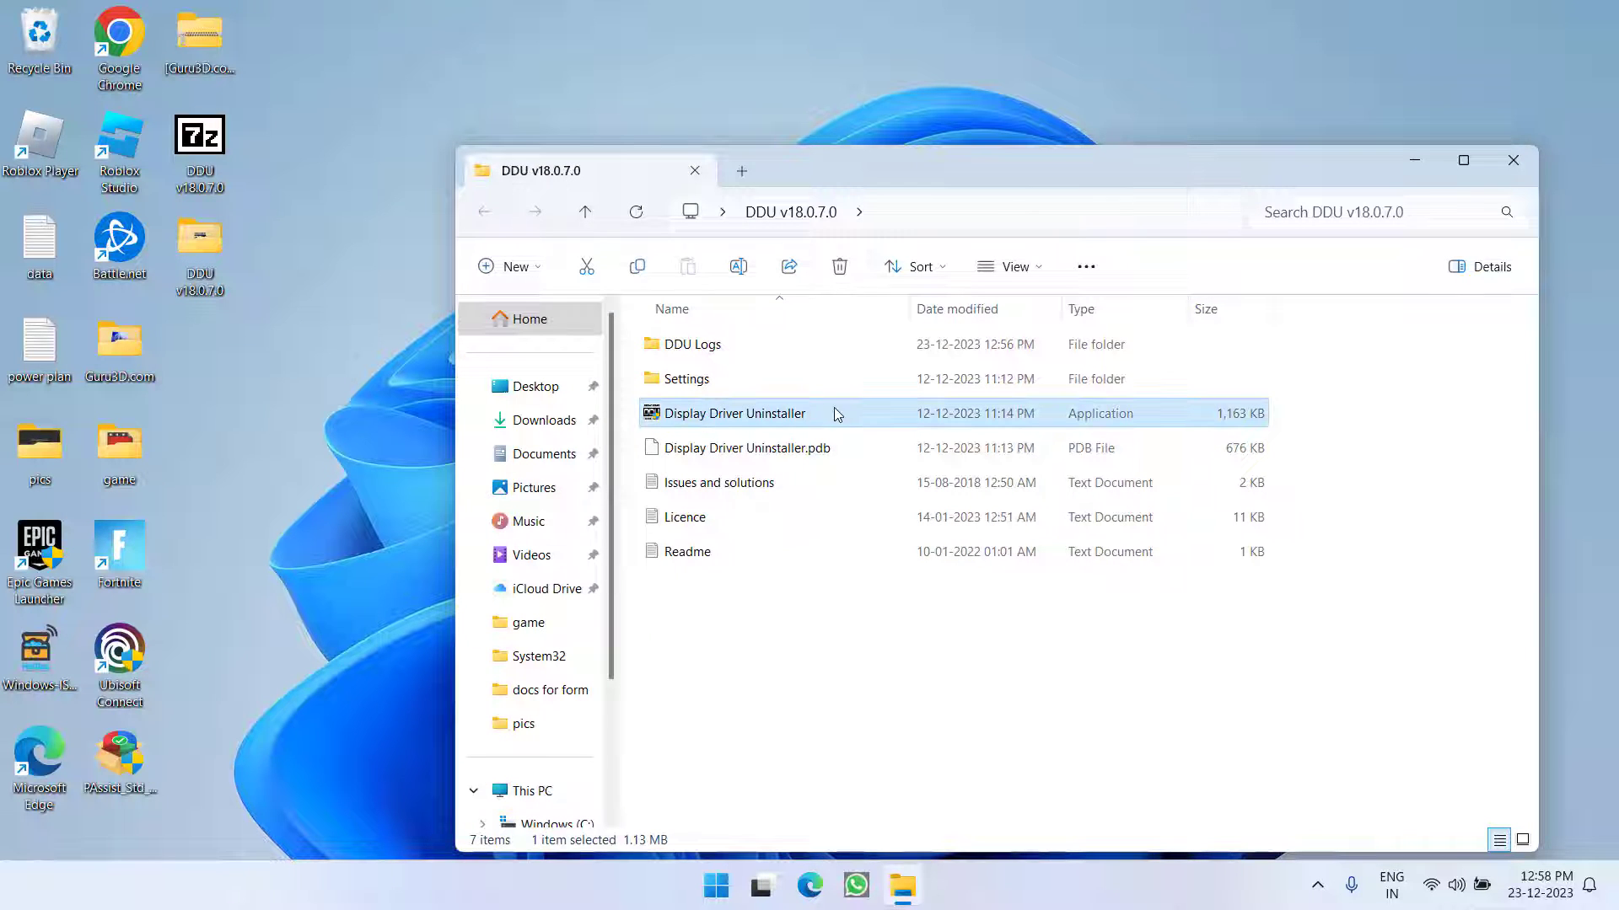
{"action": "right_click", "coordinate": [733, 419]}
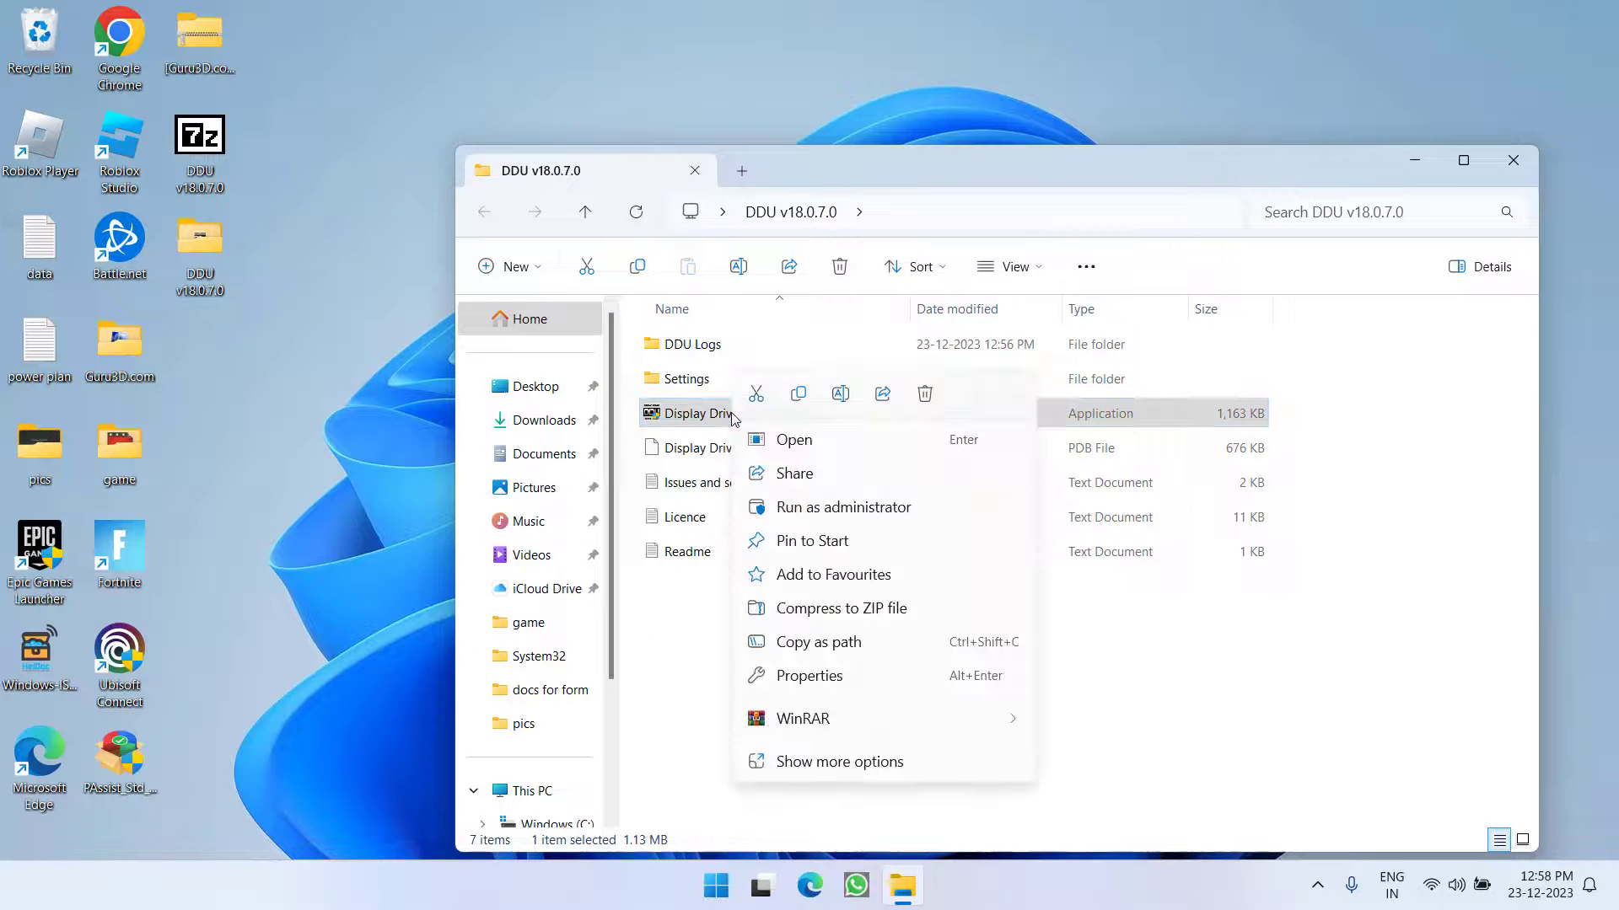
{"action": "left_click", "coordinate": [853, 510]}
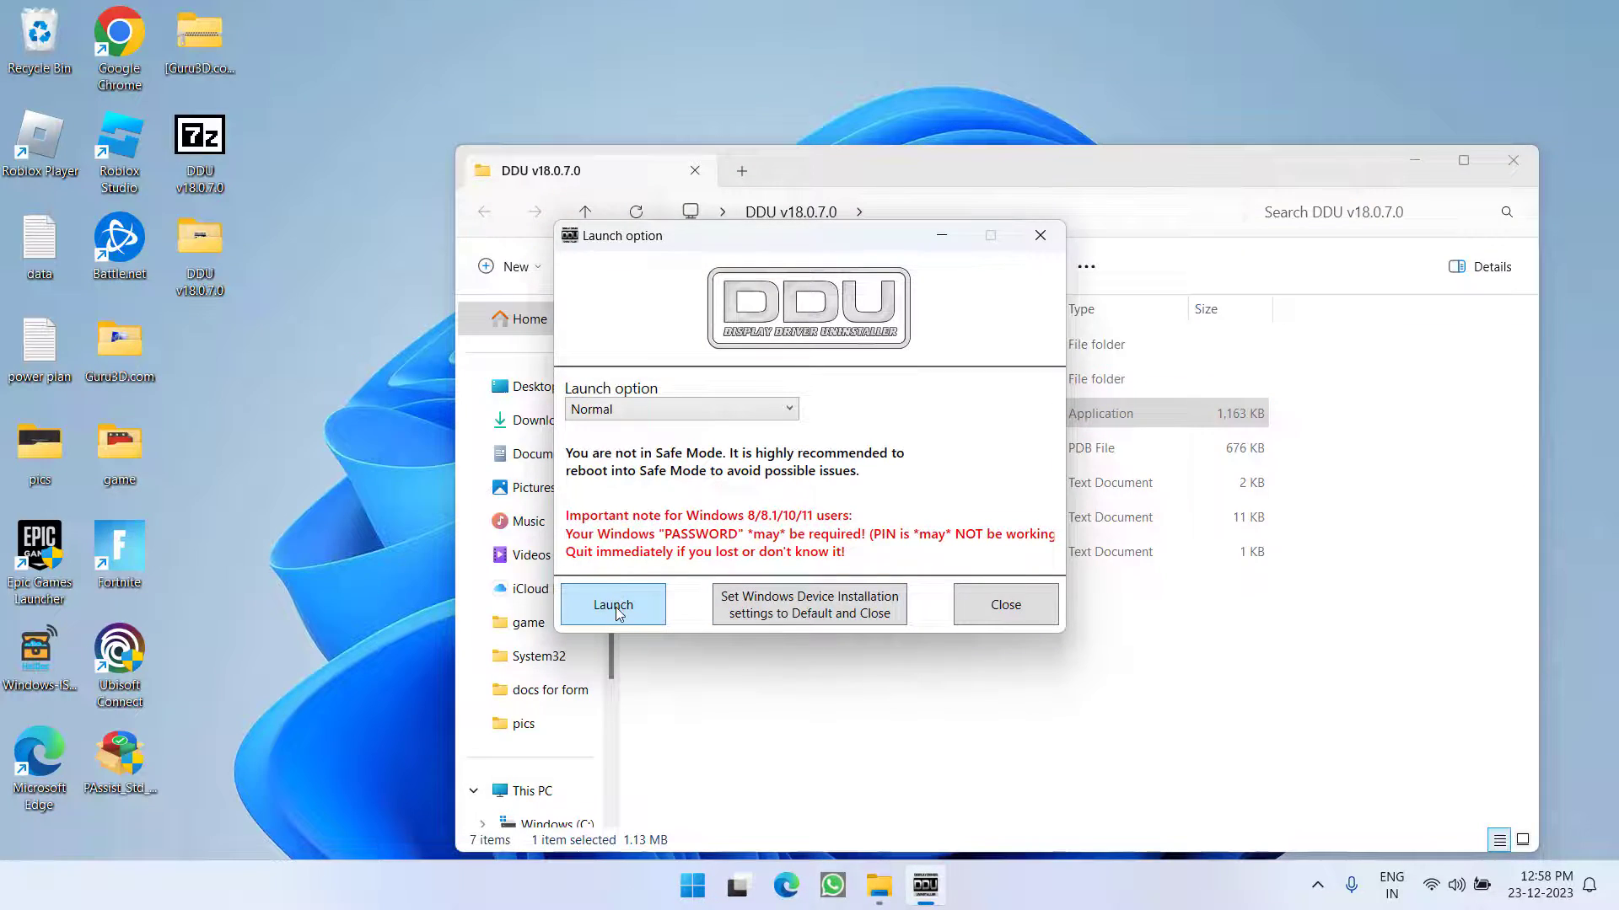
{"action": "left_click", "coordinate": [616, 607]}
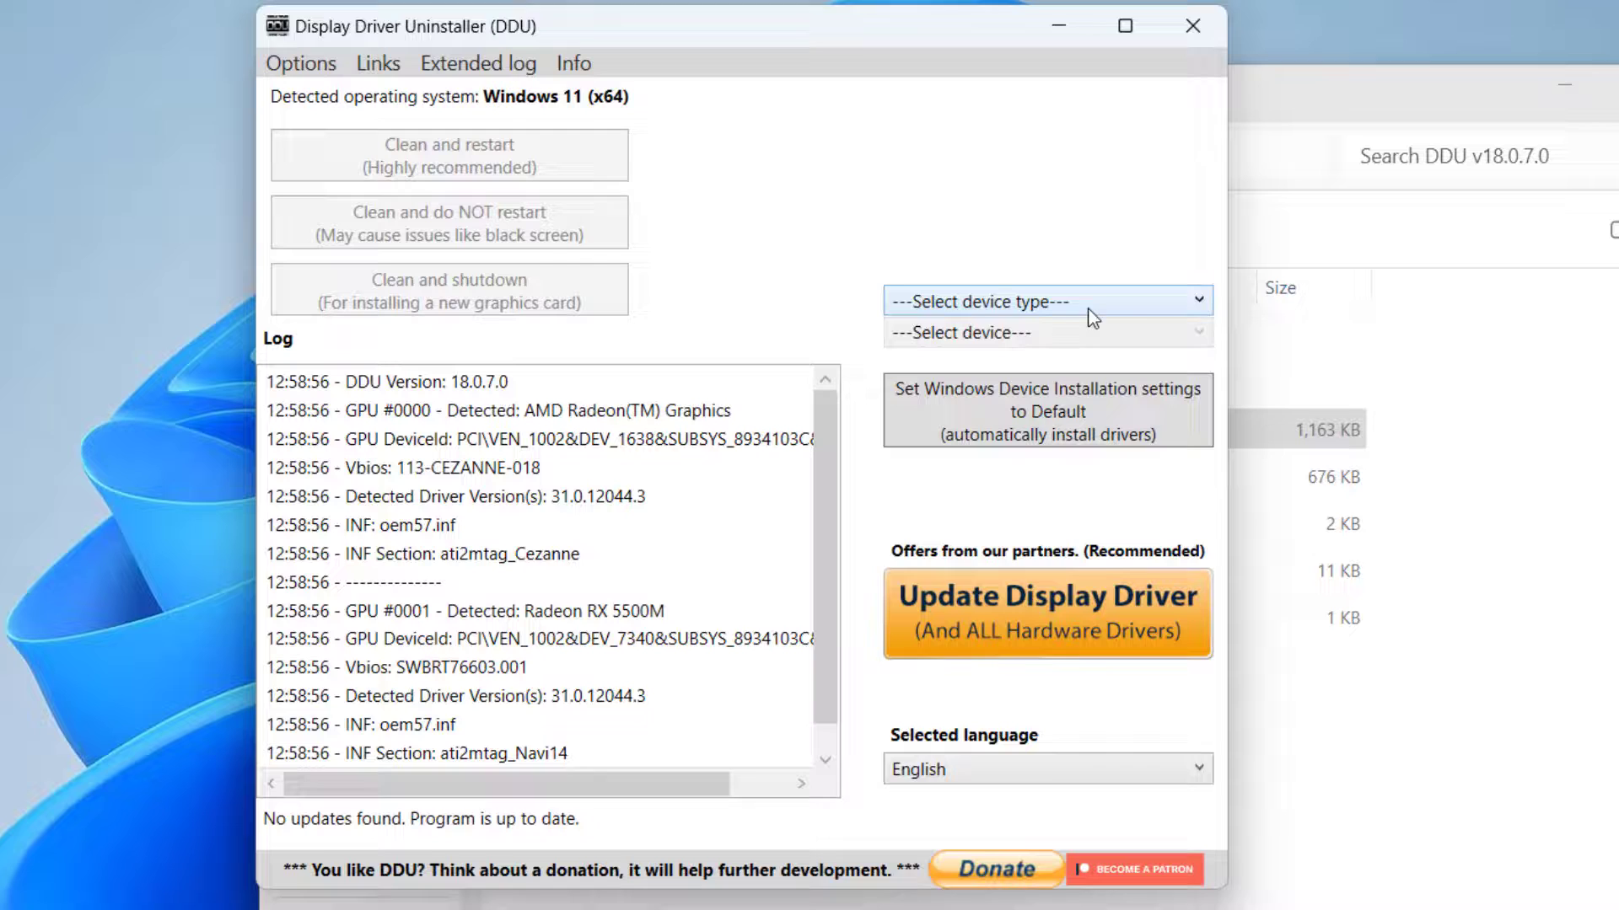
Set DDU's device type to GPU and the vendor to AMD
{"action": "left_click", "coordinate": [1147, 305]}
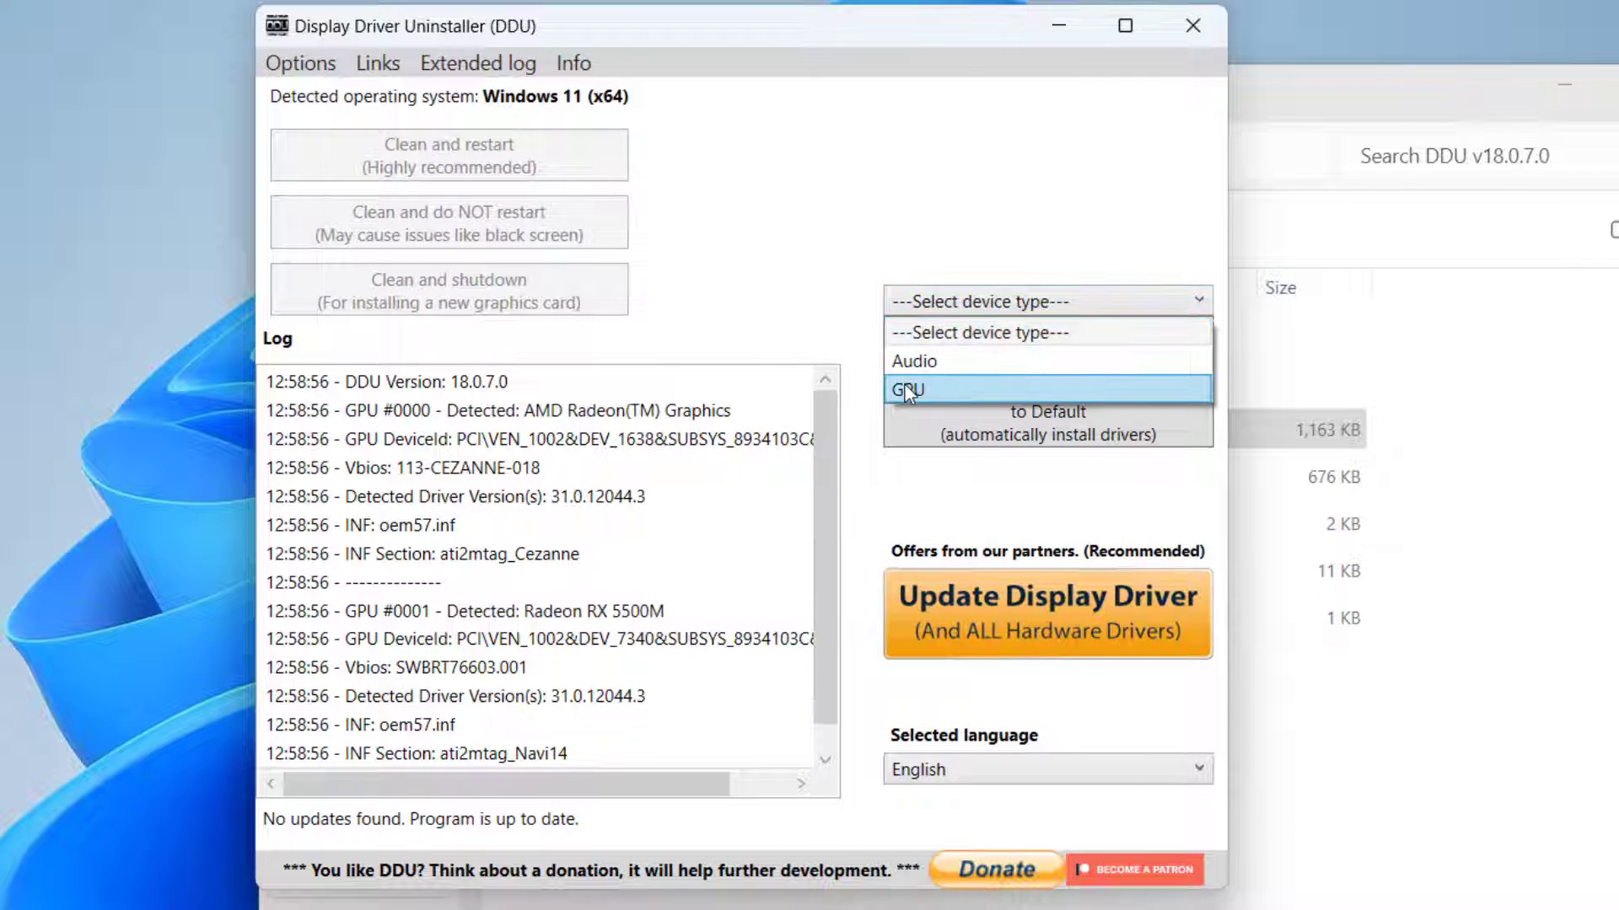
{"action": "left_click", "coordinate": [906, 392]}
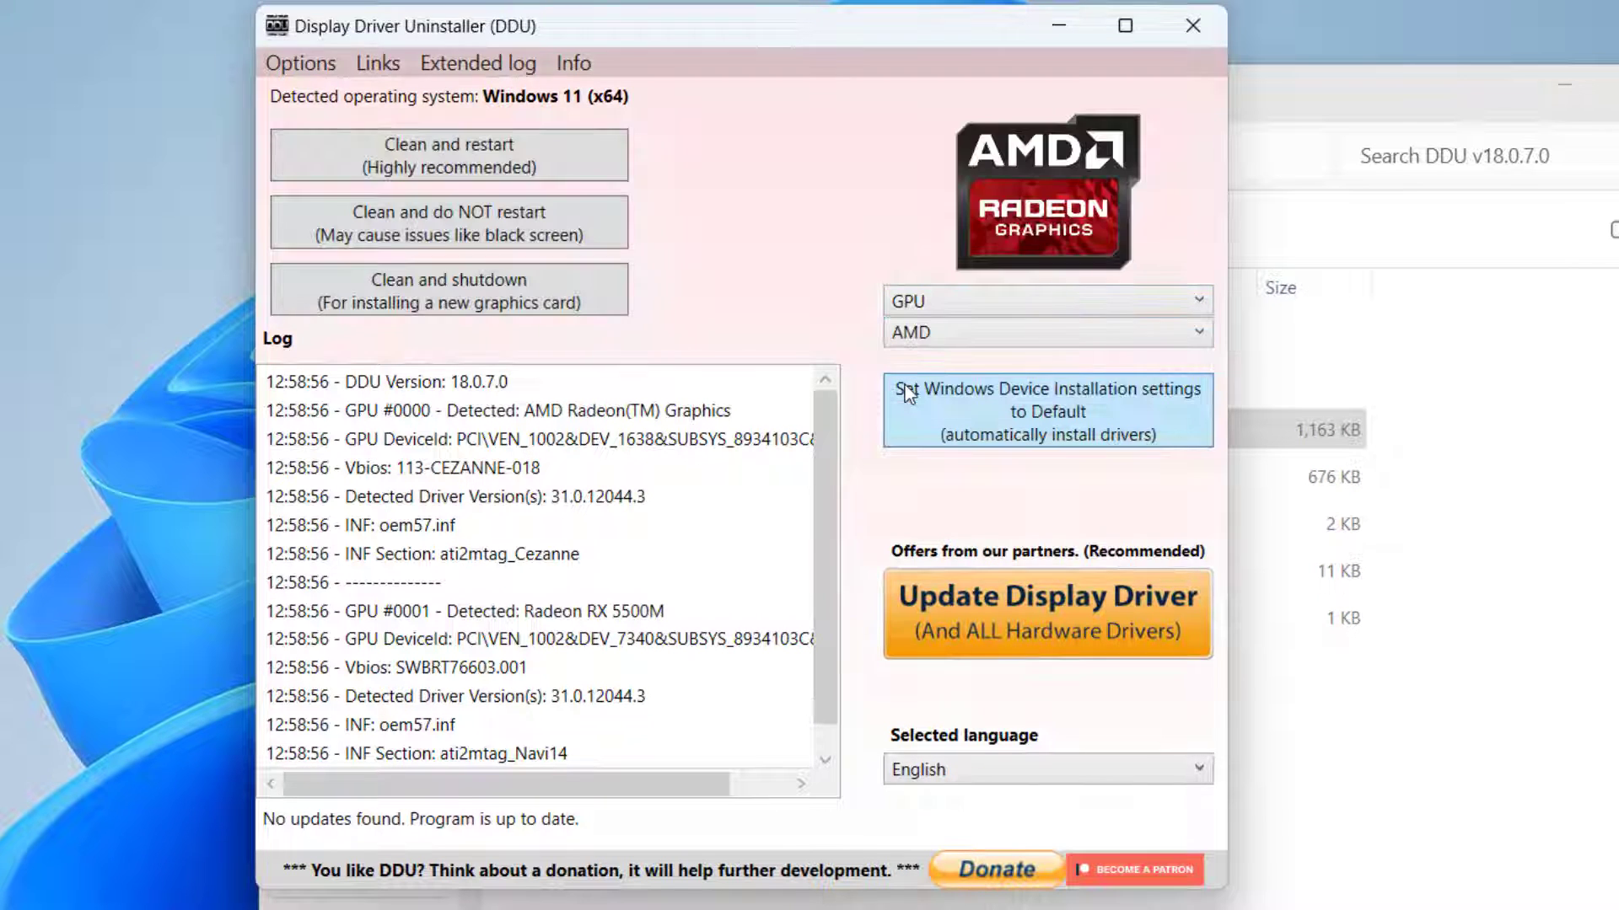
{"action": "left_click", "coordinate": [1012, 335]}
{"action": "left_click", "coordinate": [931, 426]}
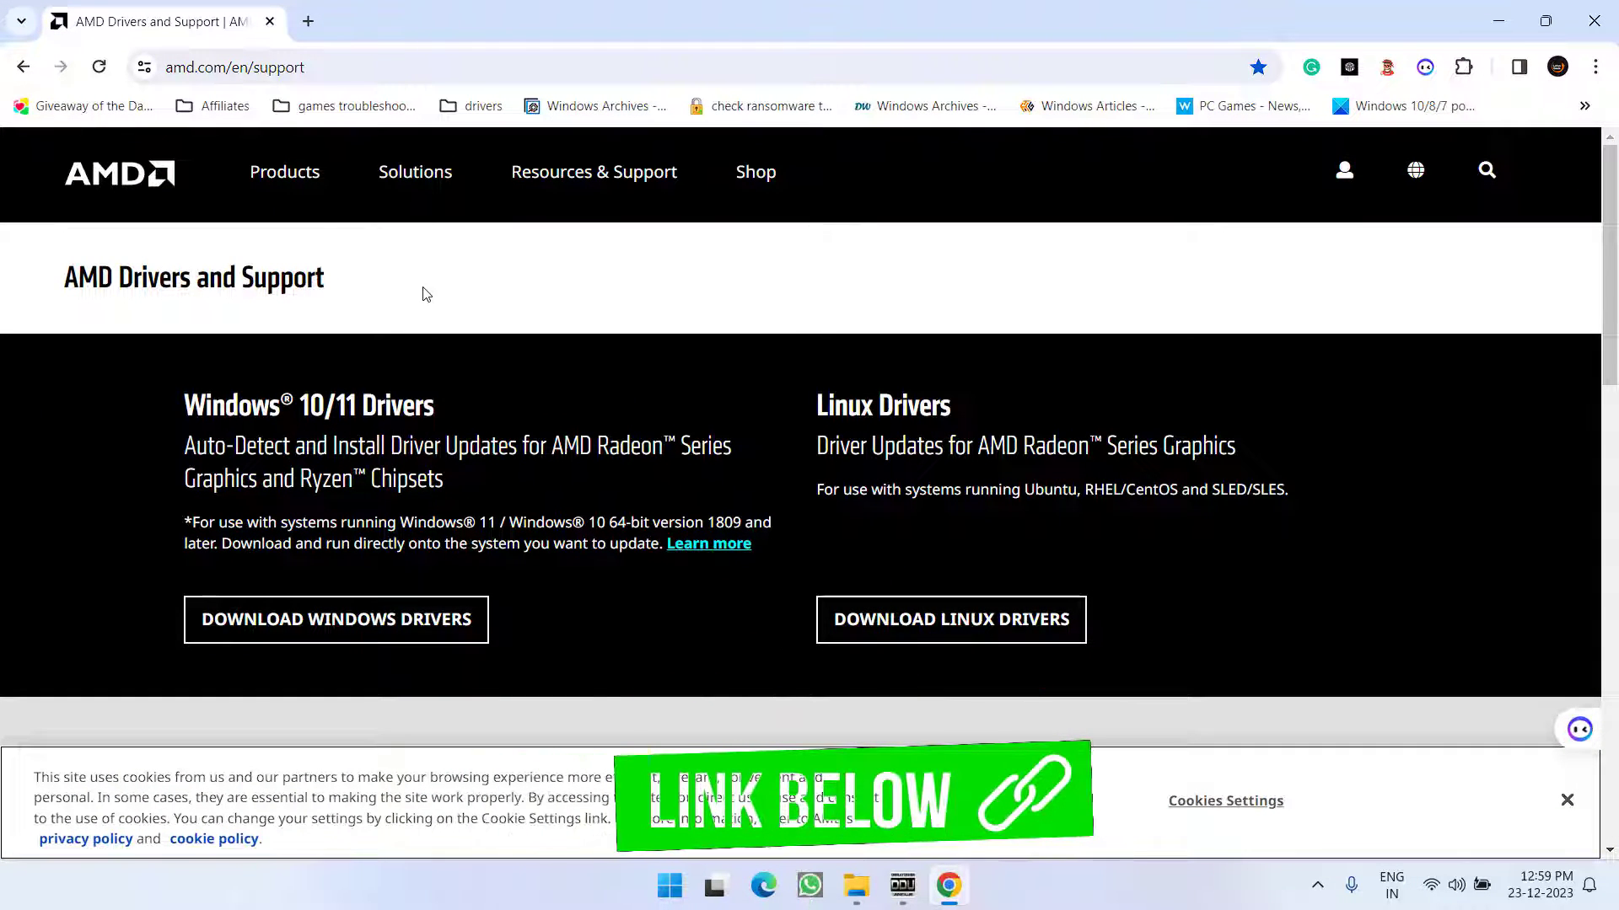
Dismiss the AMD cookie notice and show the product search list under Find Drivers and Support
{"action": "left_click", "coordinate": [1567, 800]}
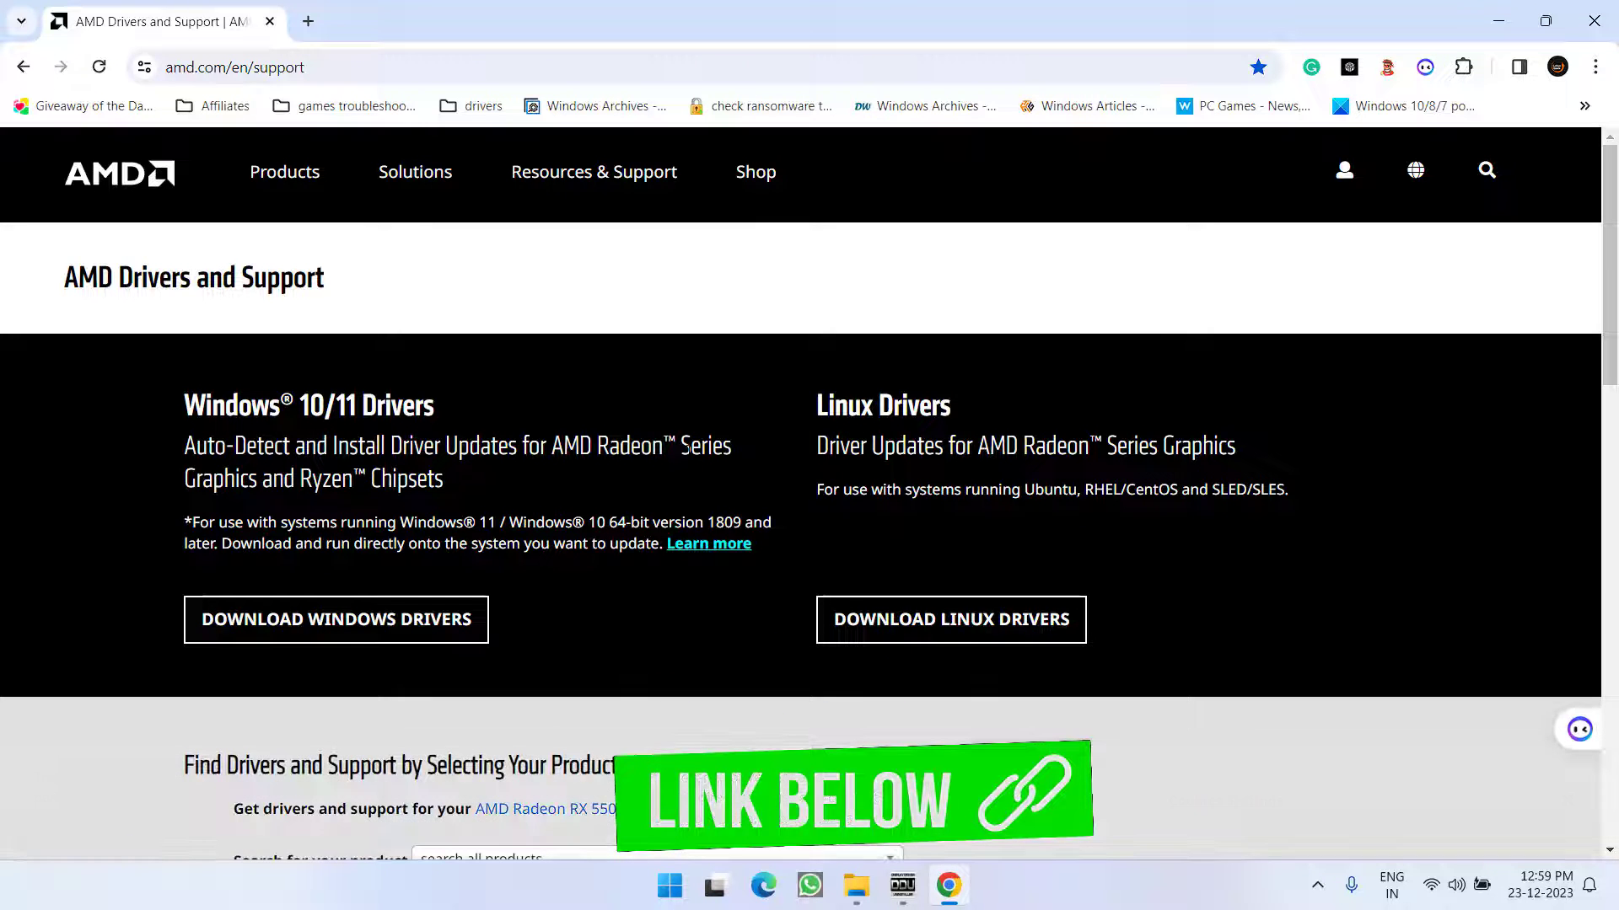
{"action": "scroll", "coordinate": [1567, 800], "scroll_direction": "down", "scroll_amount": 1}
{"action": "scroll", "coordinate": [647, 472], "scroll_direction": "down", "scroll_amount": 5}
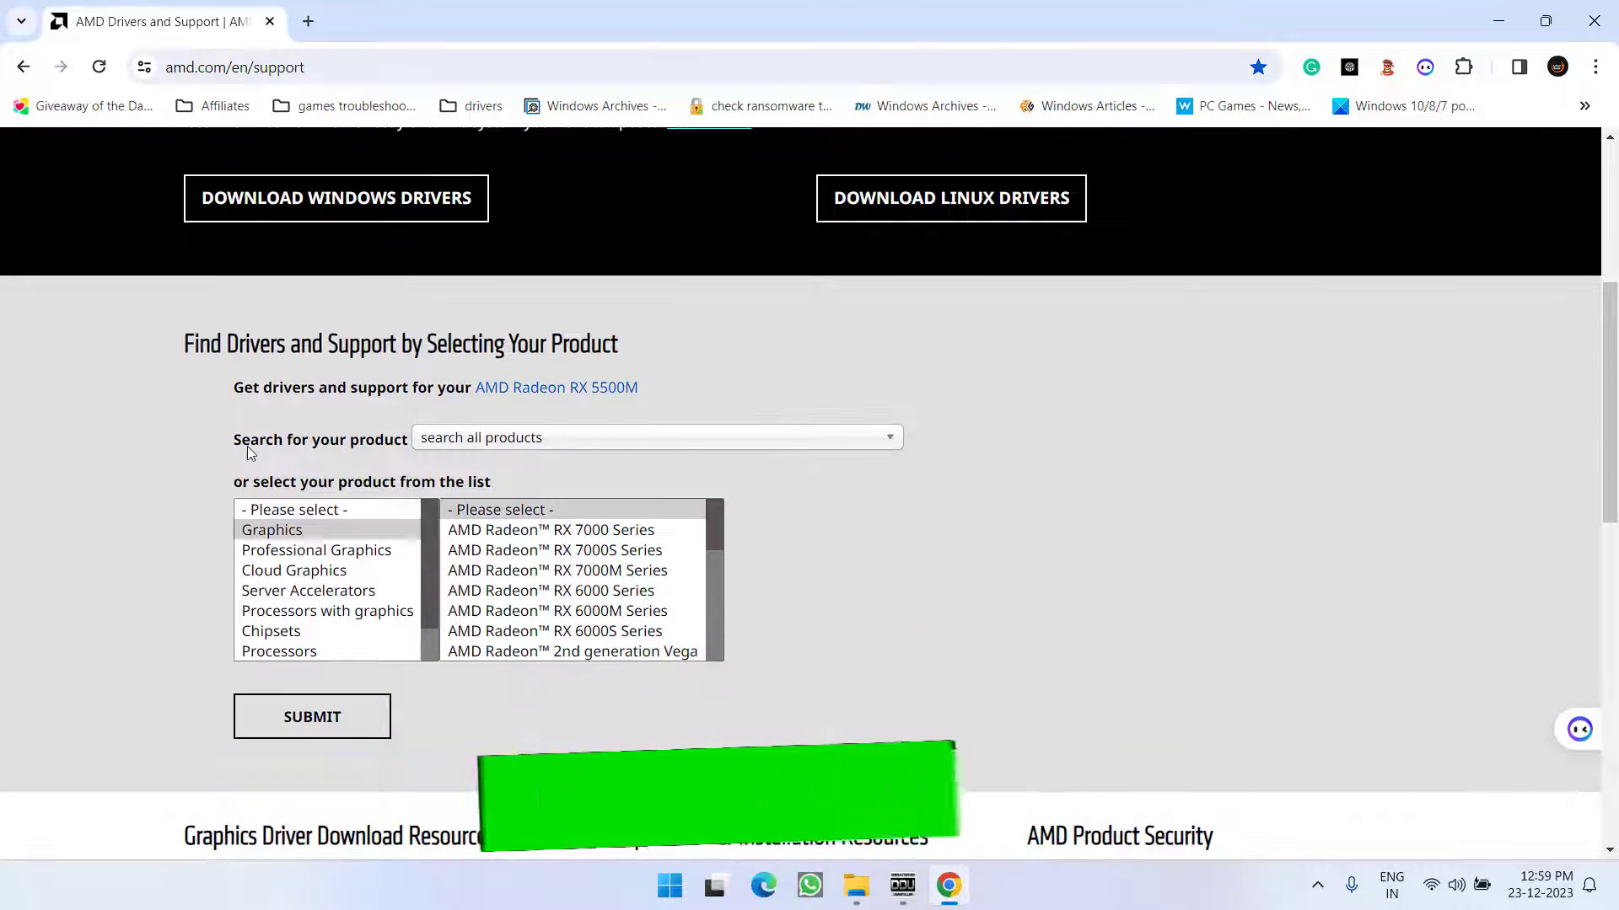
{"action": "left_click", "coordinate": [699, 448]}
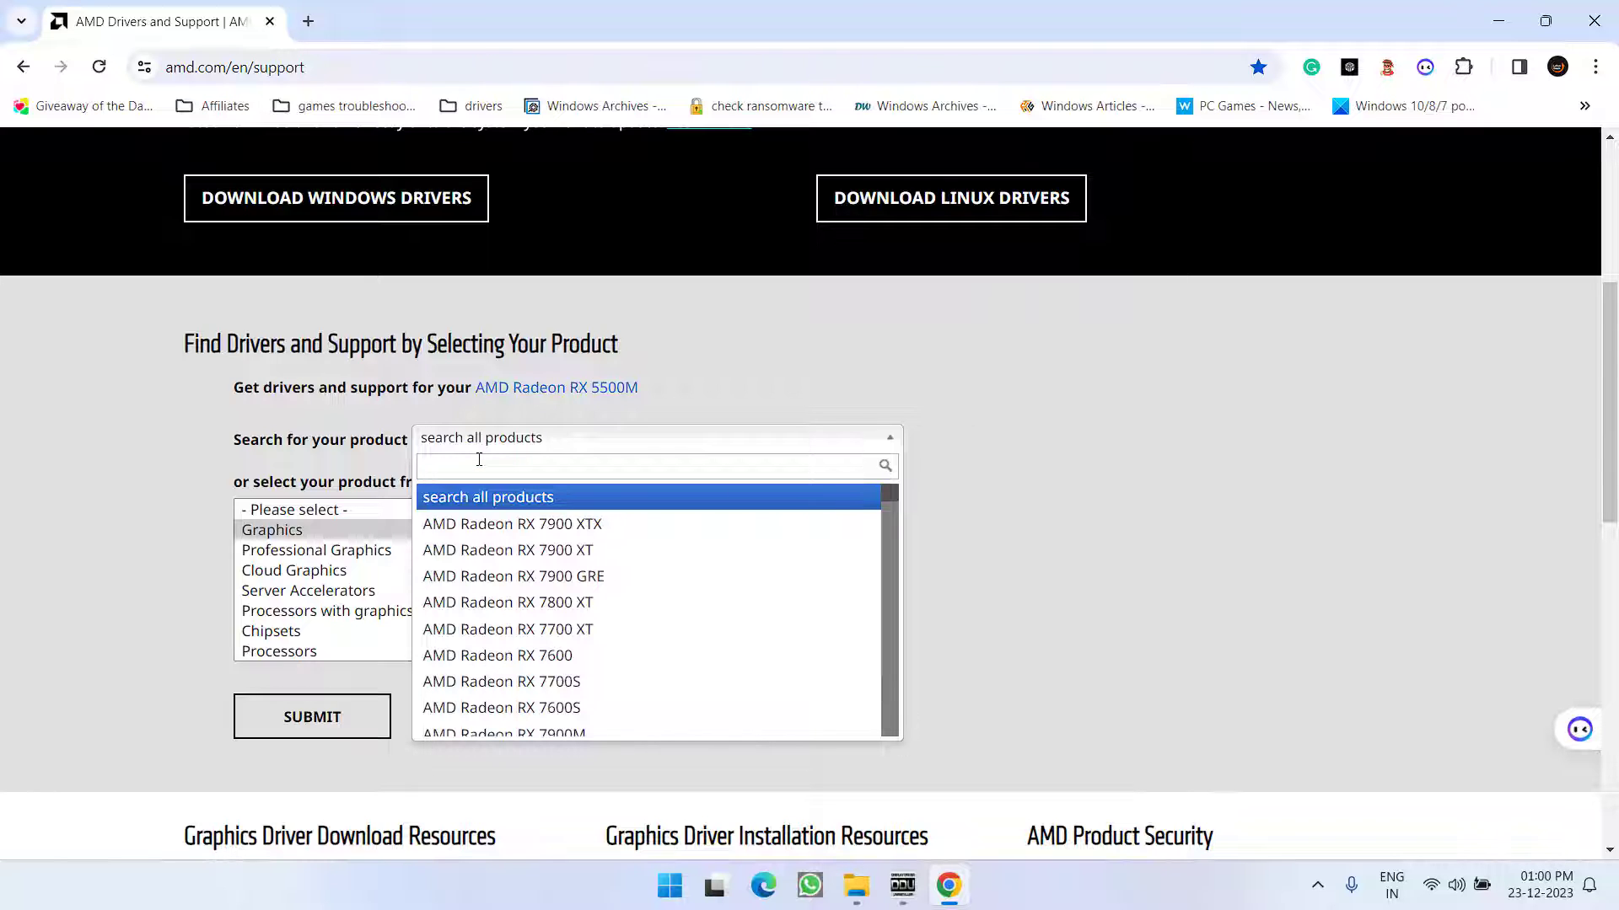
Expand Display adaptors in Device Manager and select the Radeon RX 5500M
{"action": "right_click", "coordinate": [670, 885]}
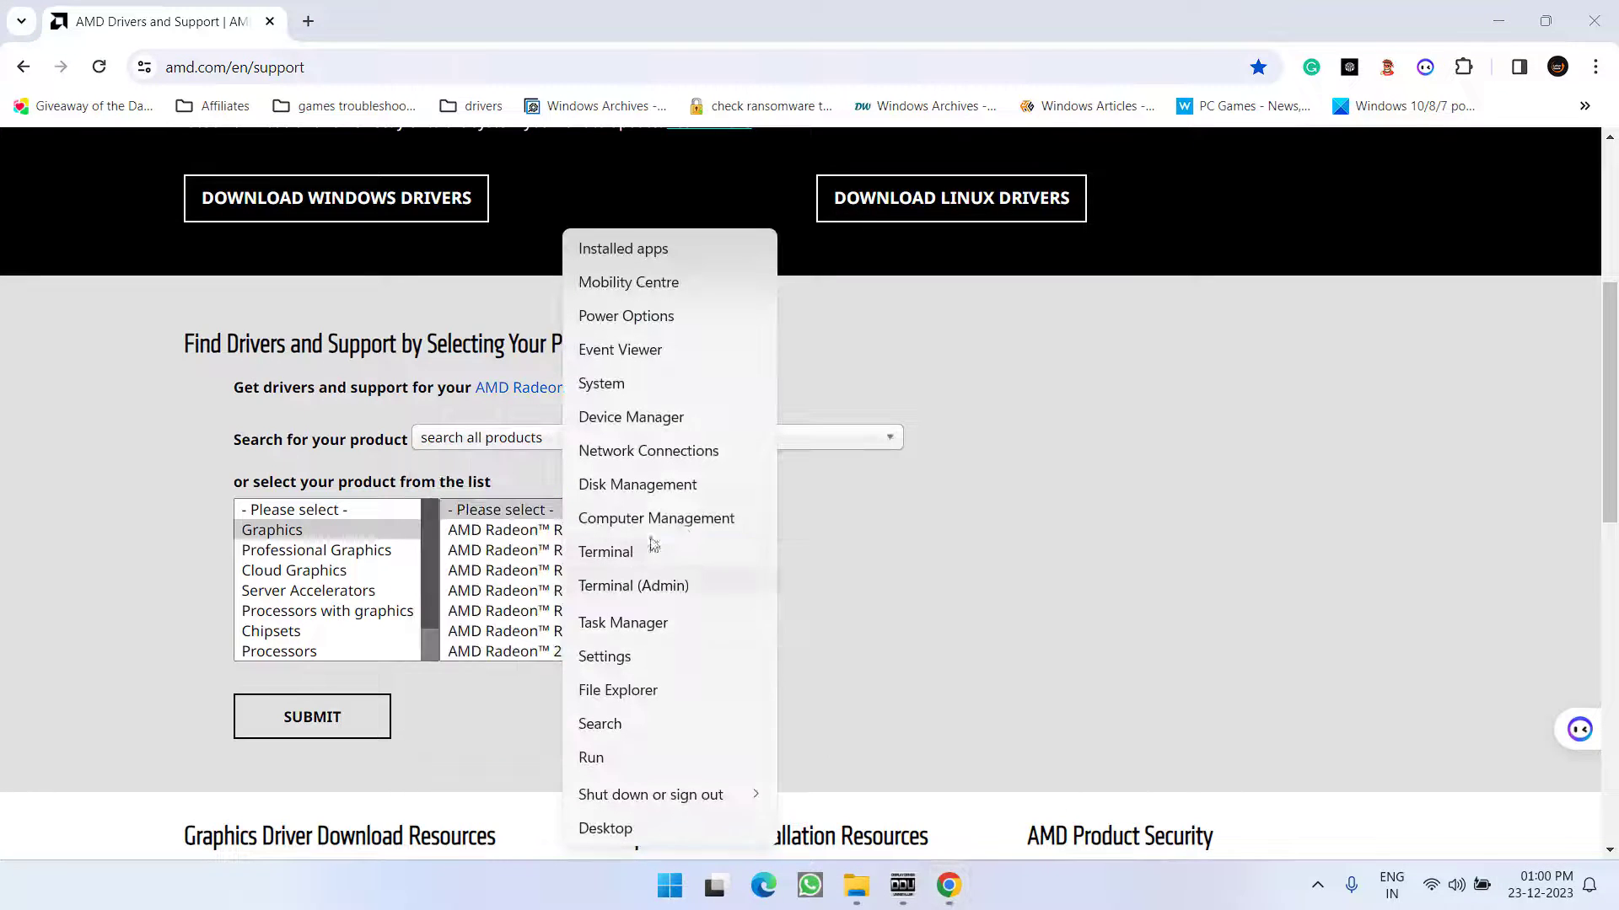
{"action": "left_click", "coordinate": [631, 416]}
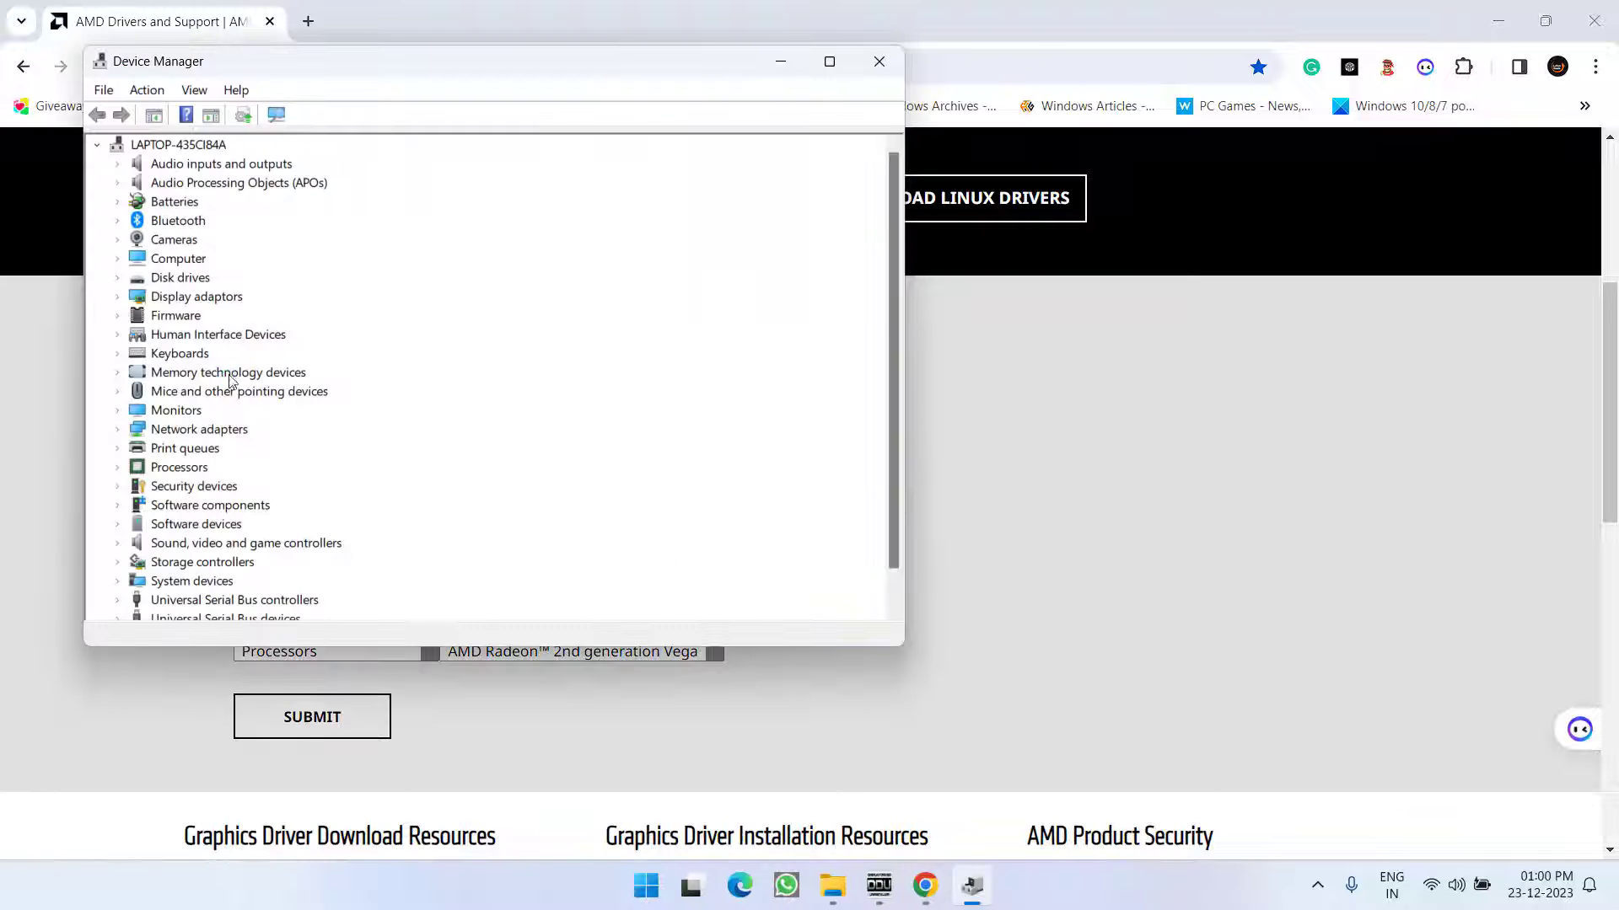
{"action": "left_click", "coordinate": [119, 298]}
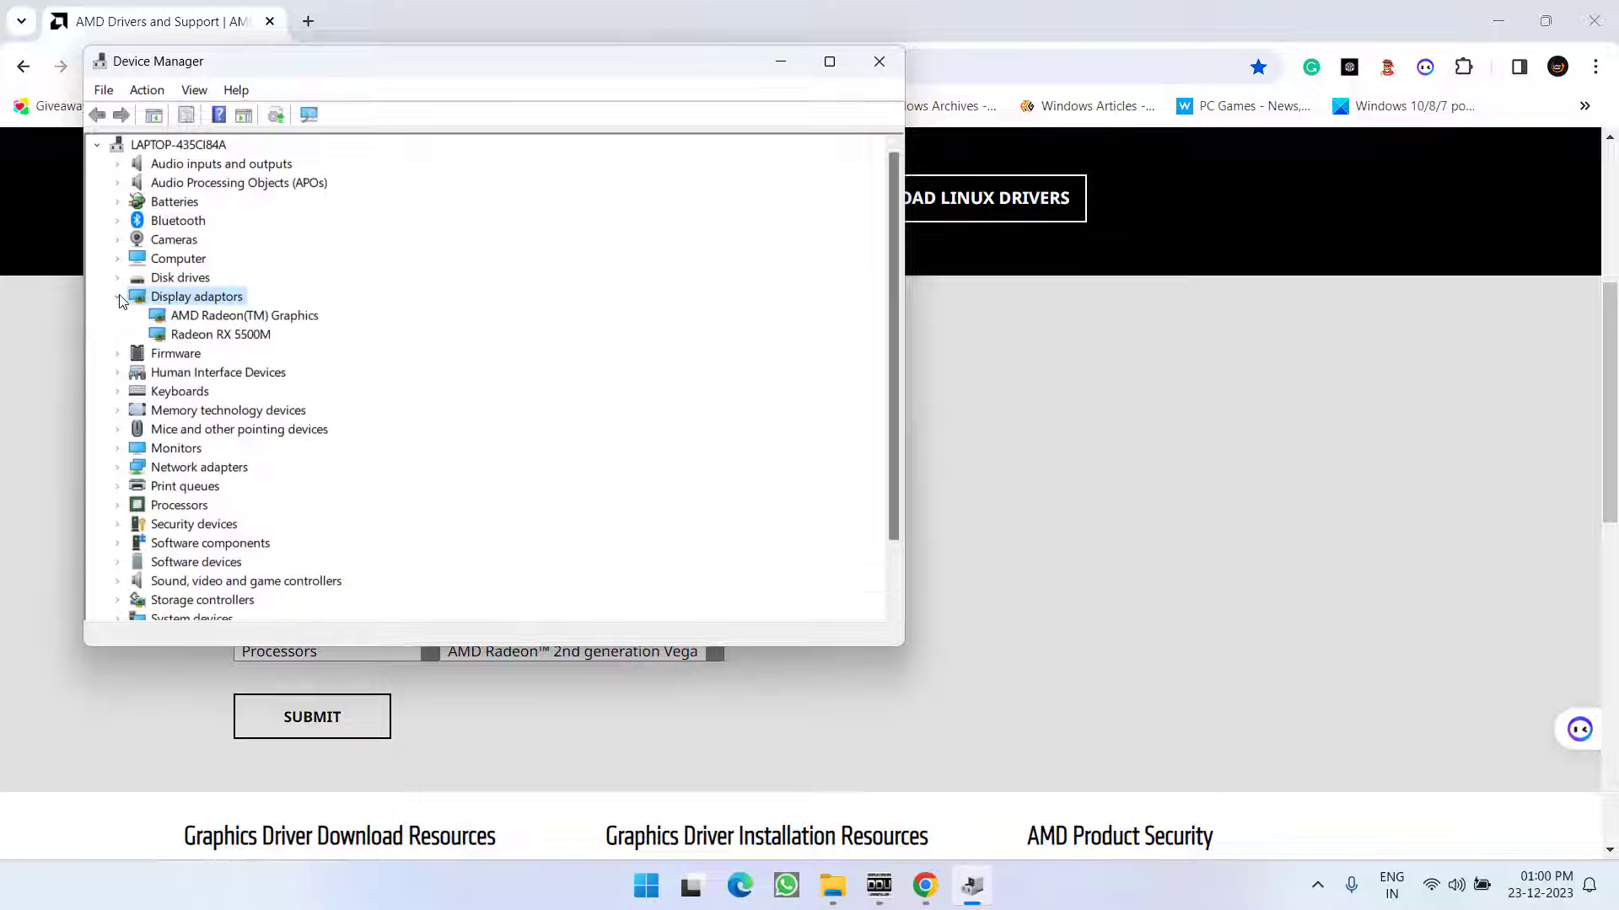
{"action": "left_click", "coordinate": [262, 335]}
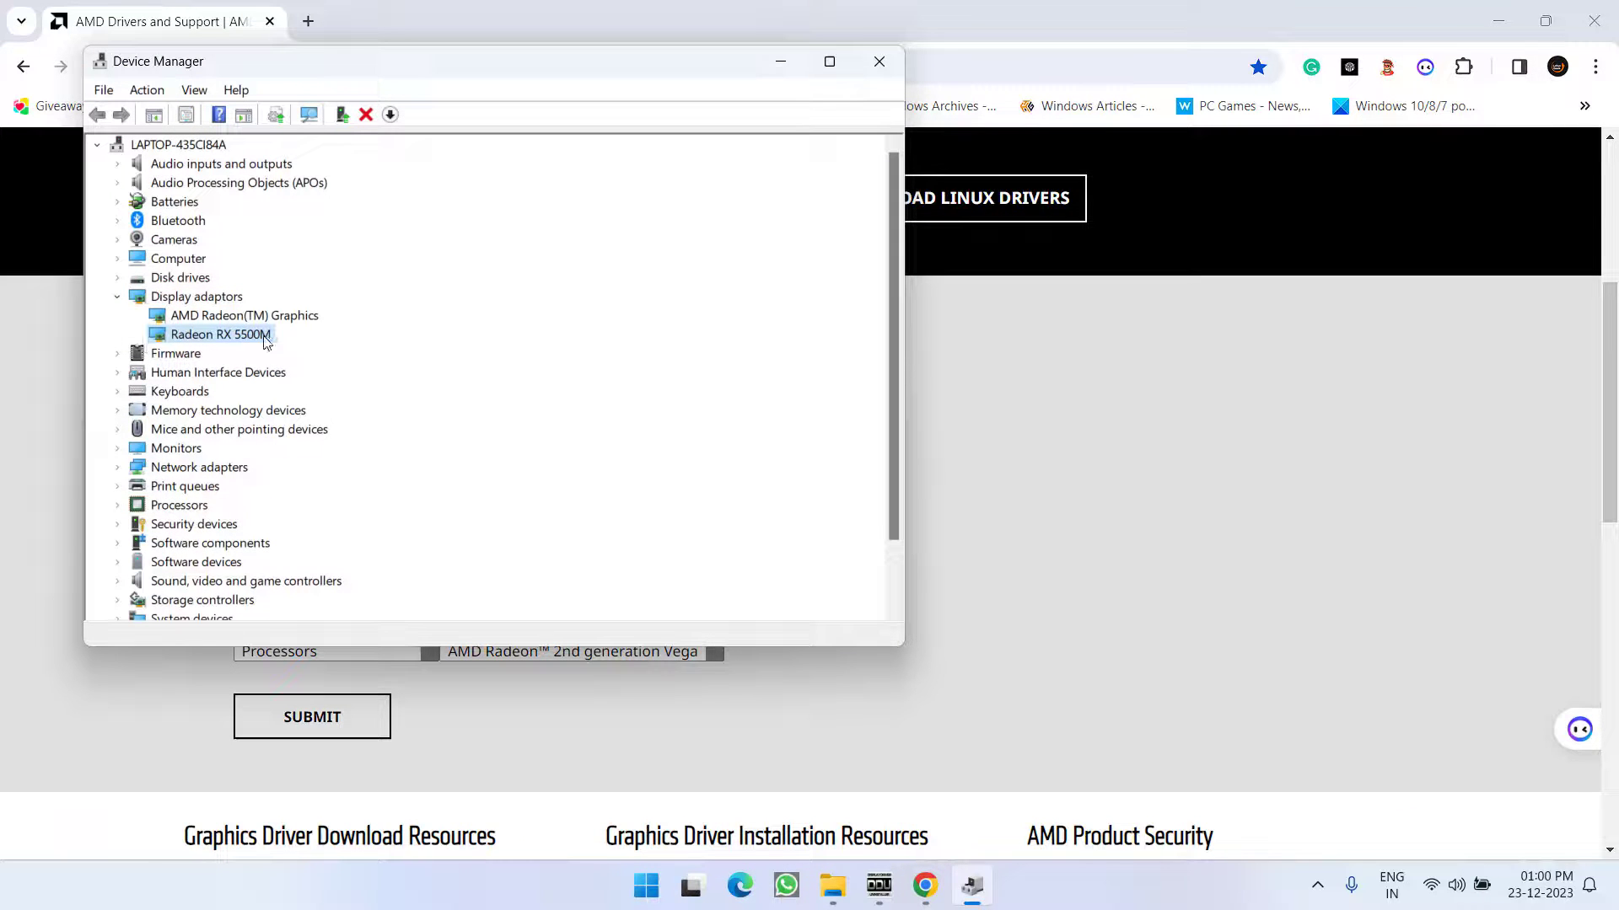
Choose AMD Radeon RX 5500M in the AMD product finder and submit it
{"action": "left_click", "coordinate": [1058, 462]}
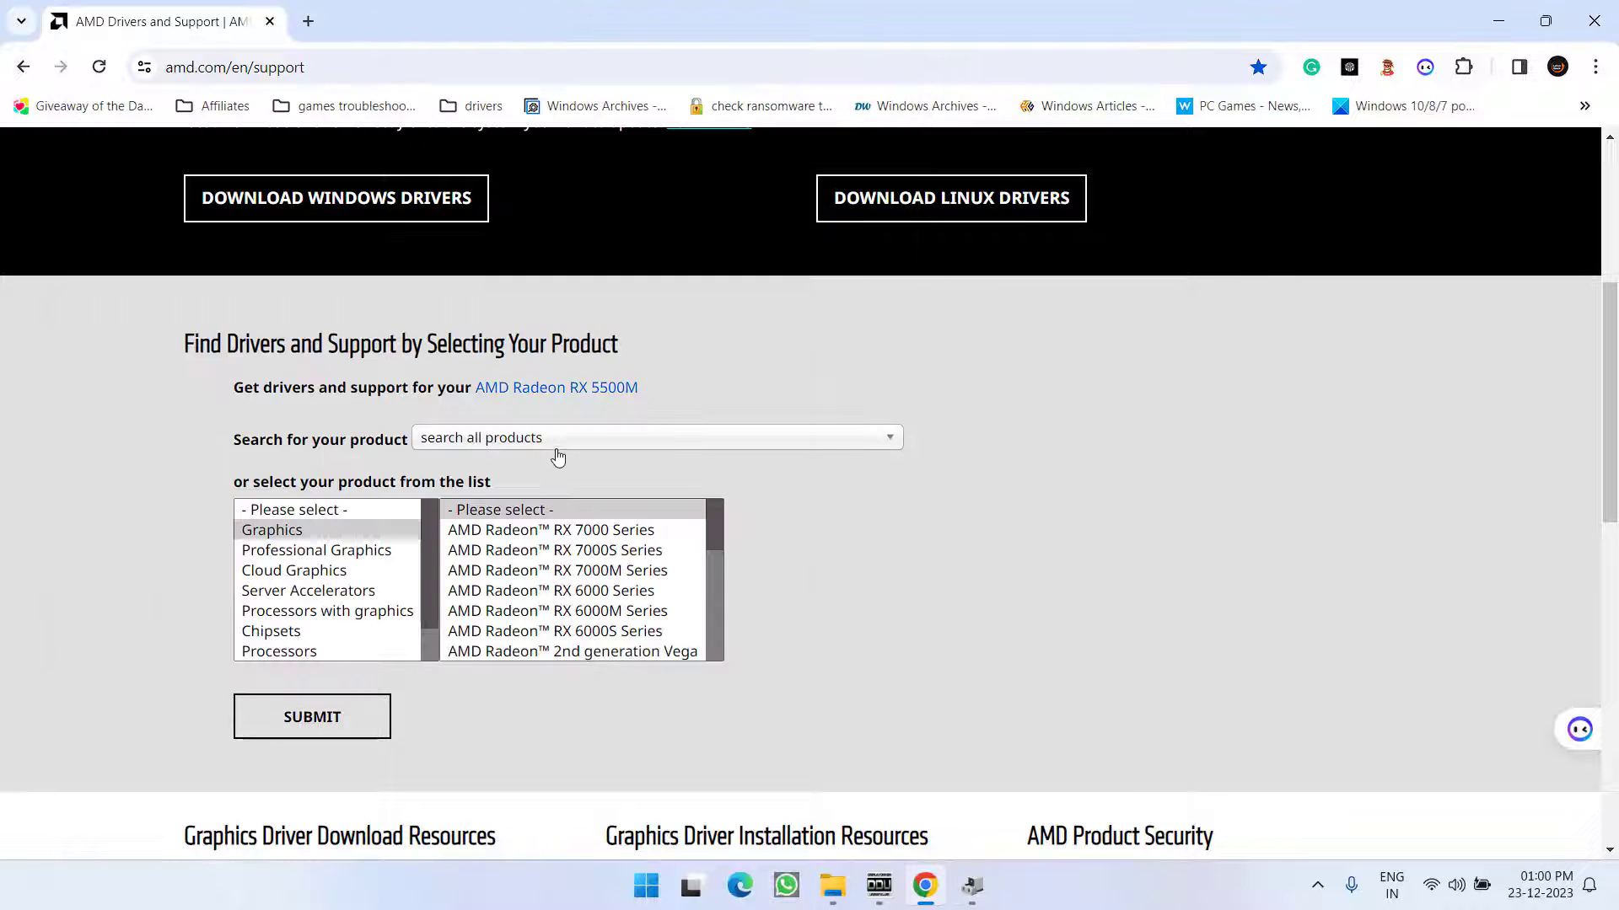
{"action": "left_click", "coordinate": [566, 447]}
{"action": "type", "text": "adeo"}
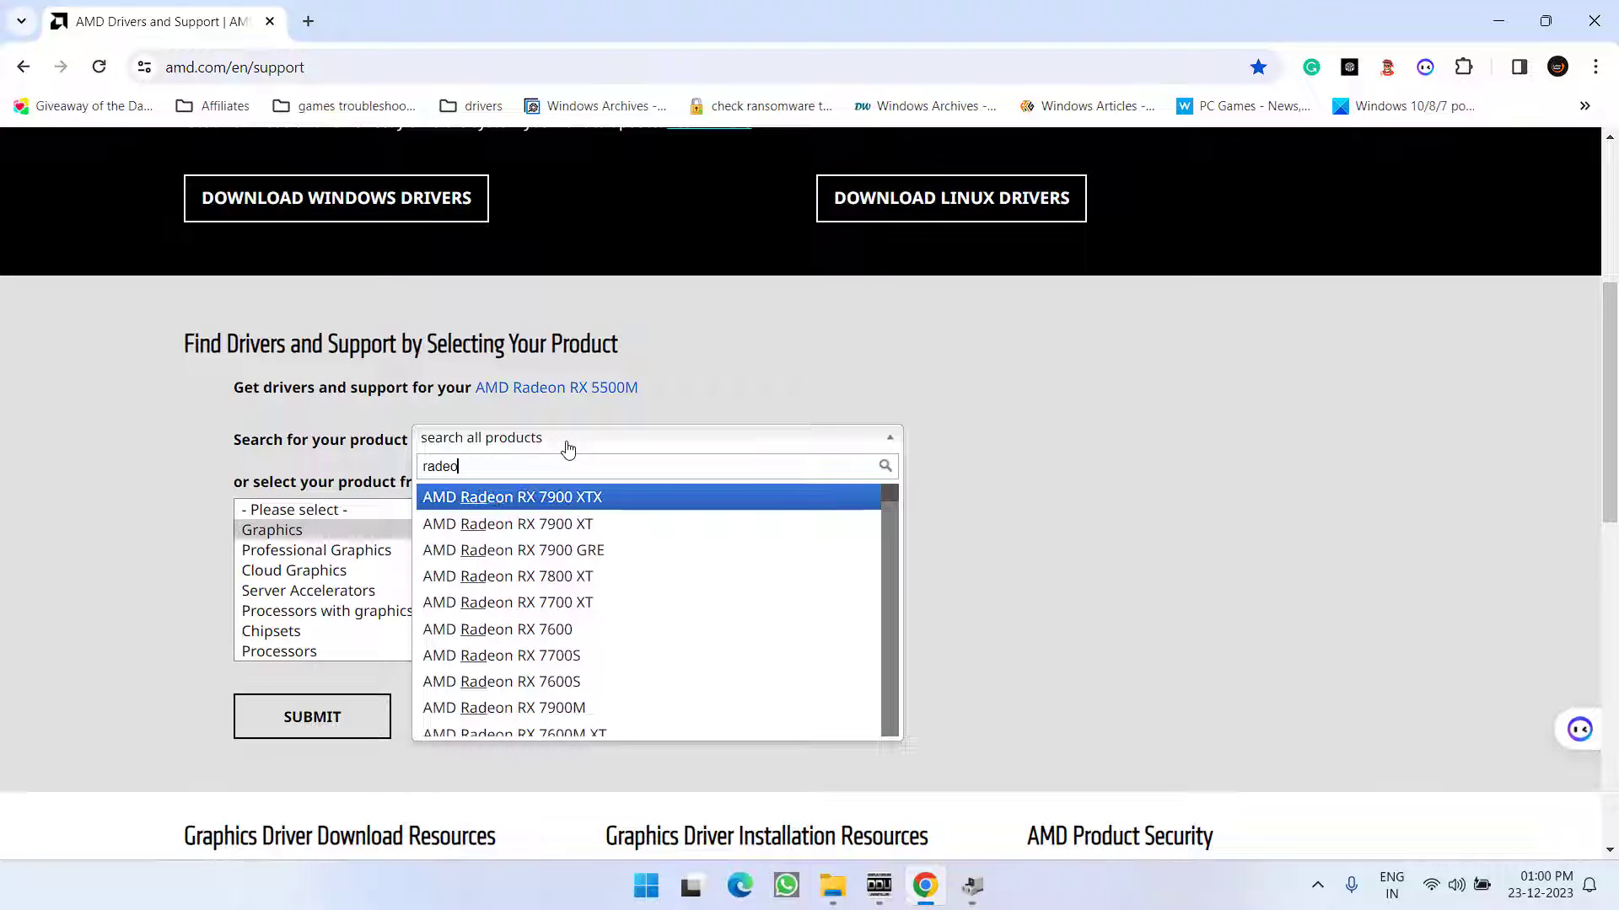
{"action": "type", "text": "n rx 5500"}
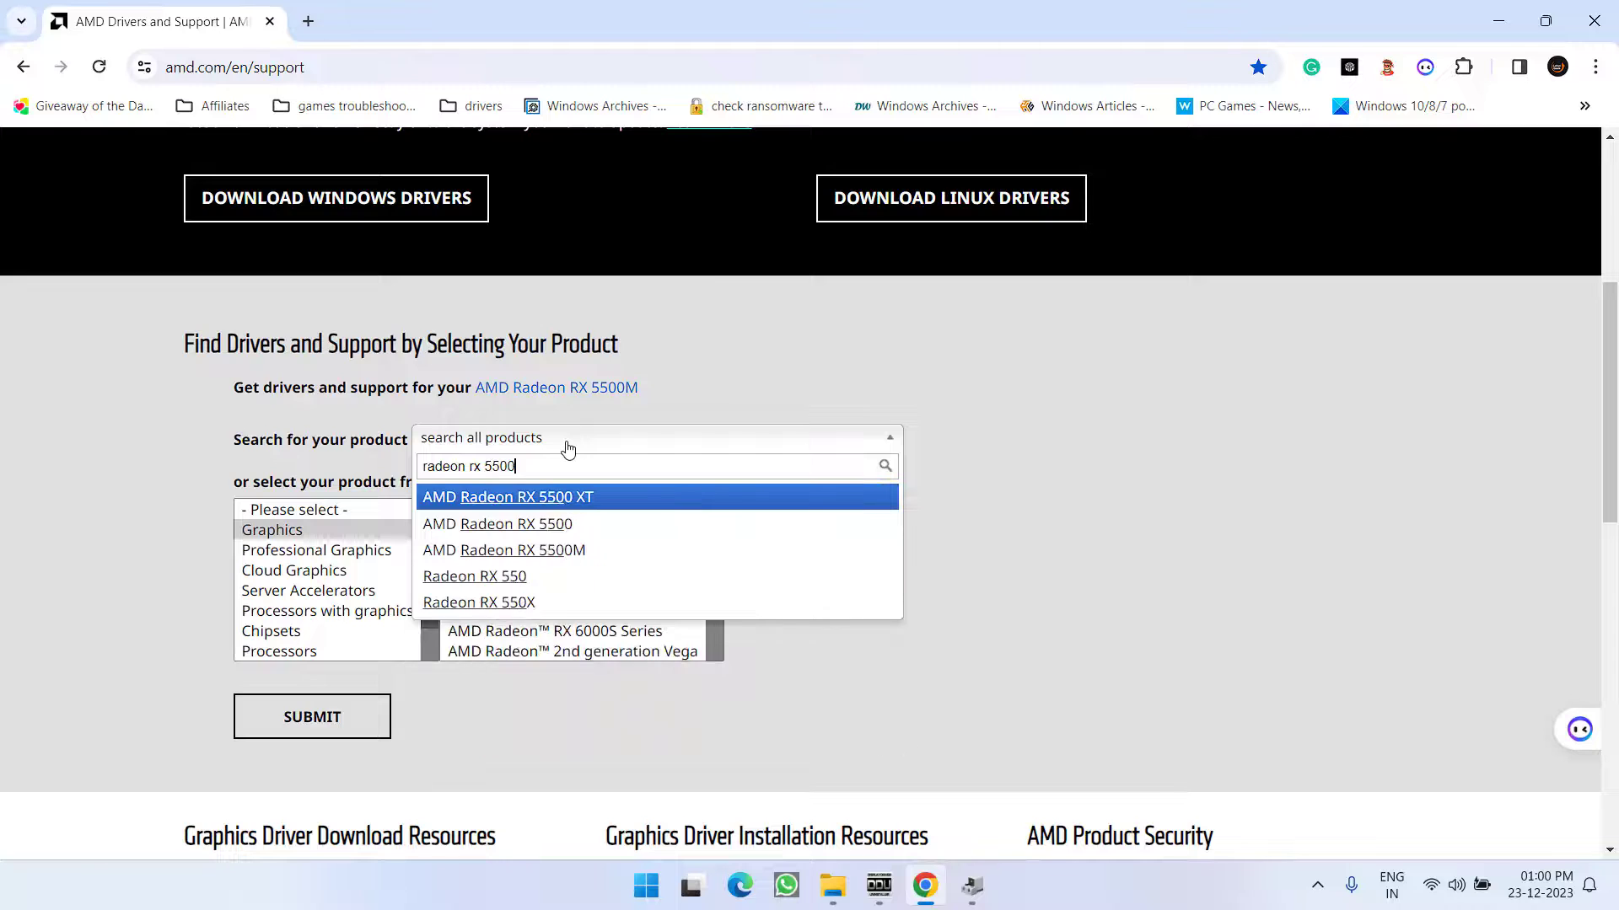
{"action": "type", "text": "m"}
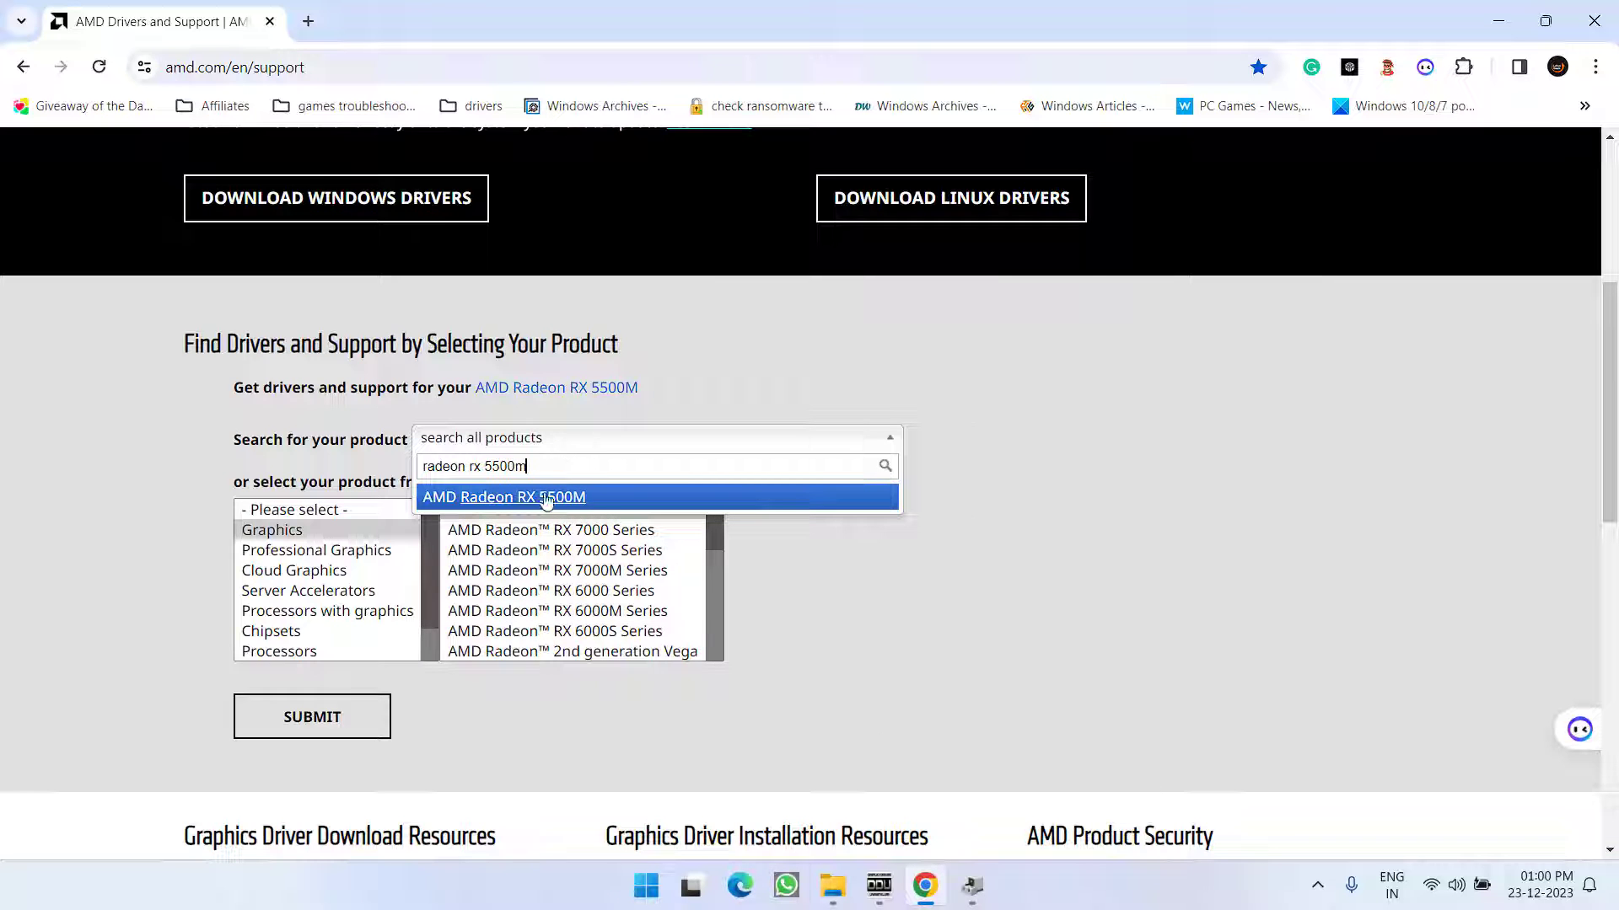
{"action": "left_click", "coordinate": [547, 499]}
{"action": "left_click", "coordinate": [287, 724]}
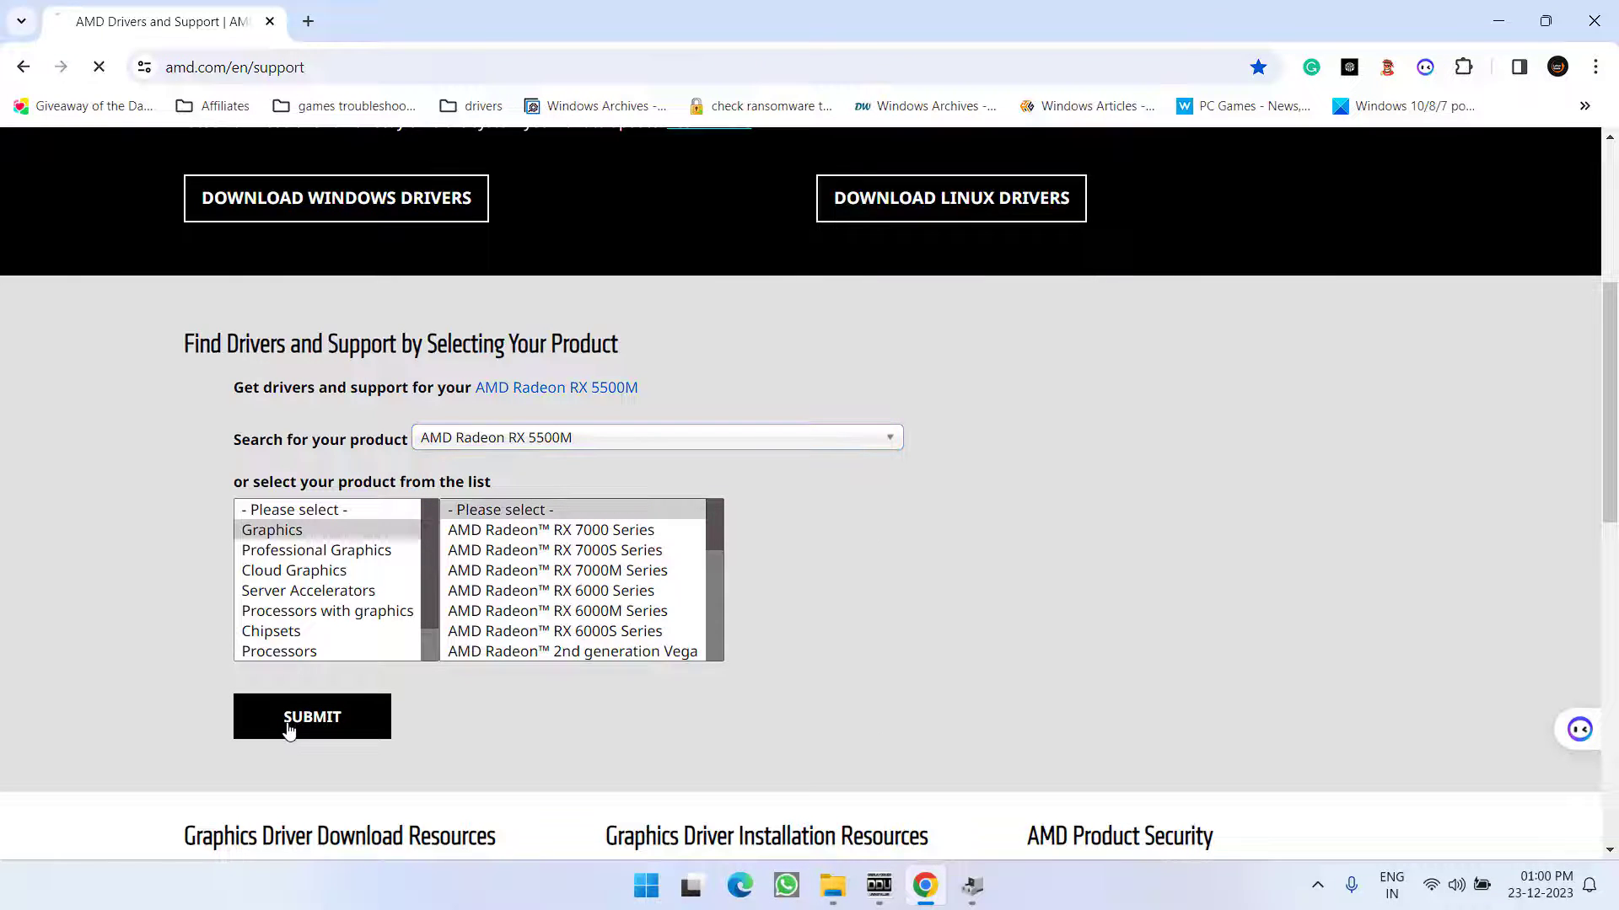
Expand the Windows 11 64-bit drivers and locate the Adrenalin Edition download
{"action": "scroll", "coordinate": [461, 598], "scroll_direction": "down", "scroll_amount": 1}
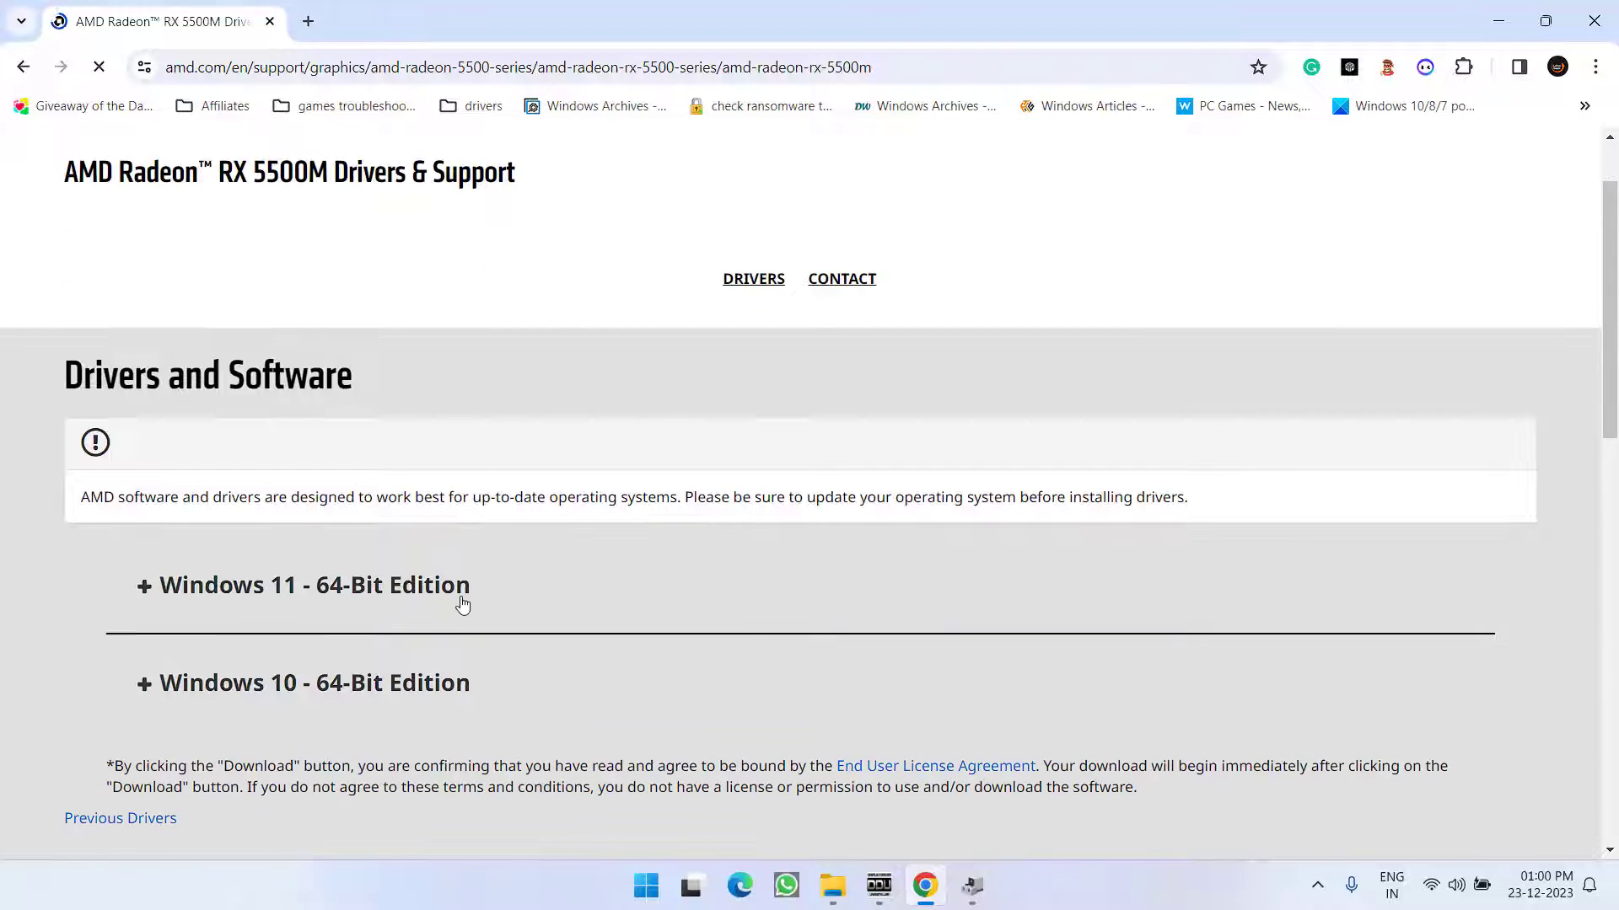
{"action": "scroll", "coordinate": [465, 548], "scroll_direction": "down", "scroll_amount": 2}
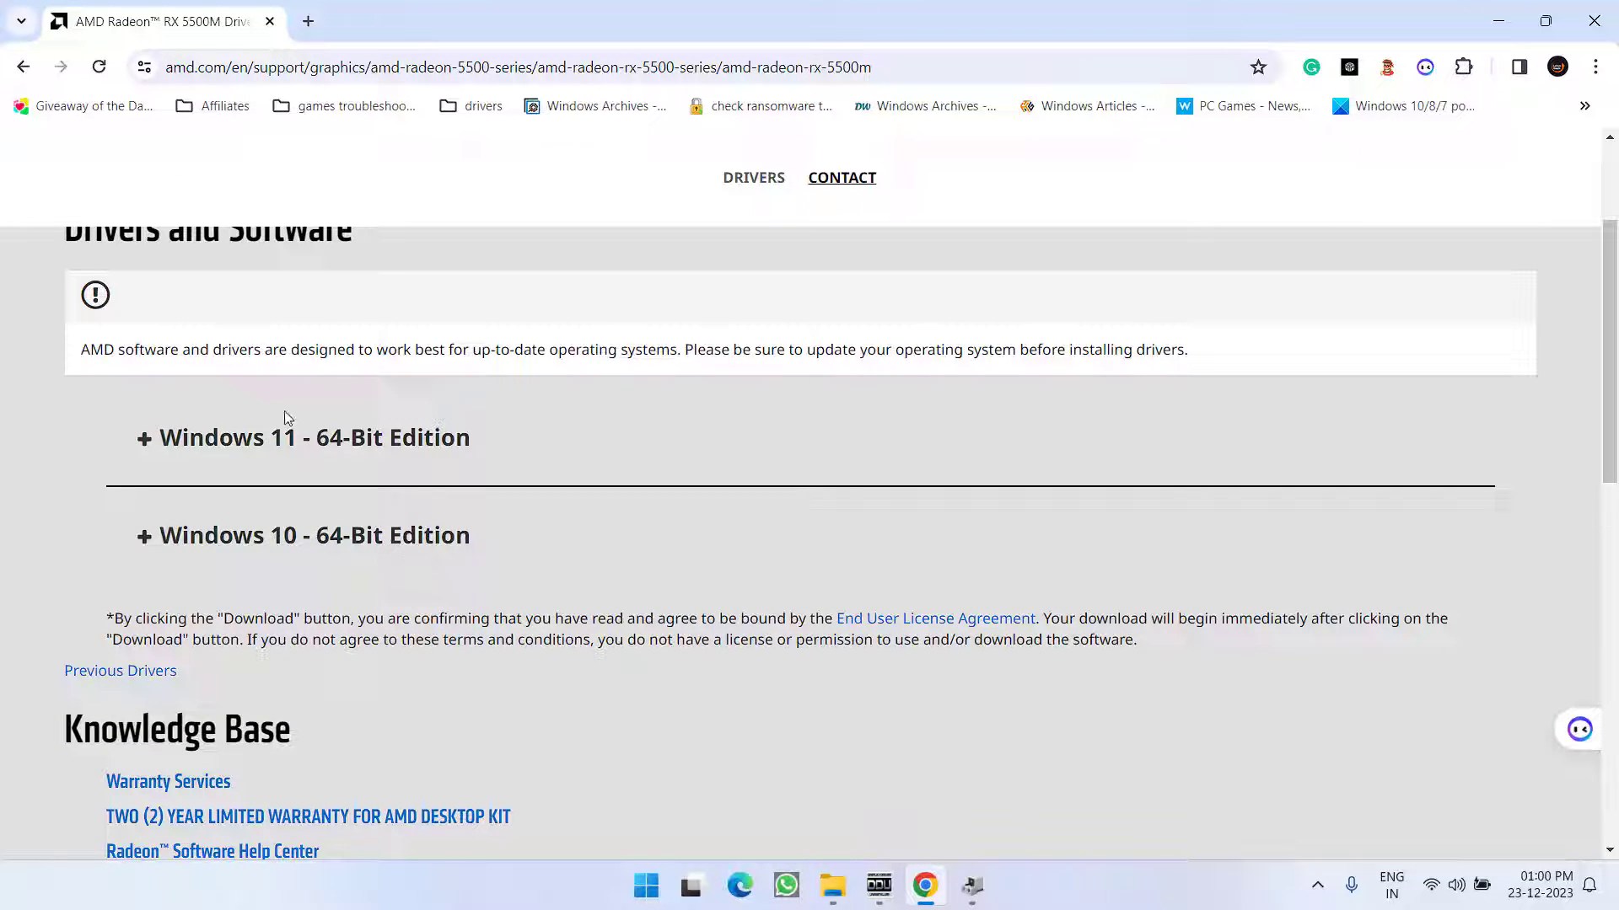
{"action": "left_click", "coordinate": [144, 440]}
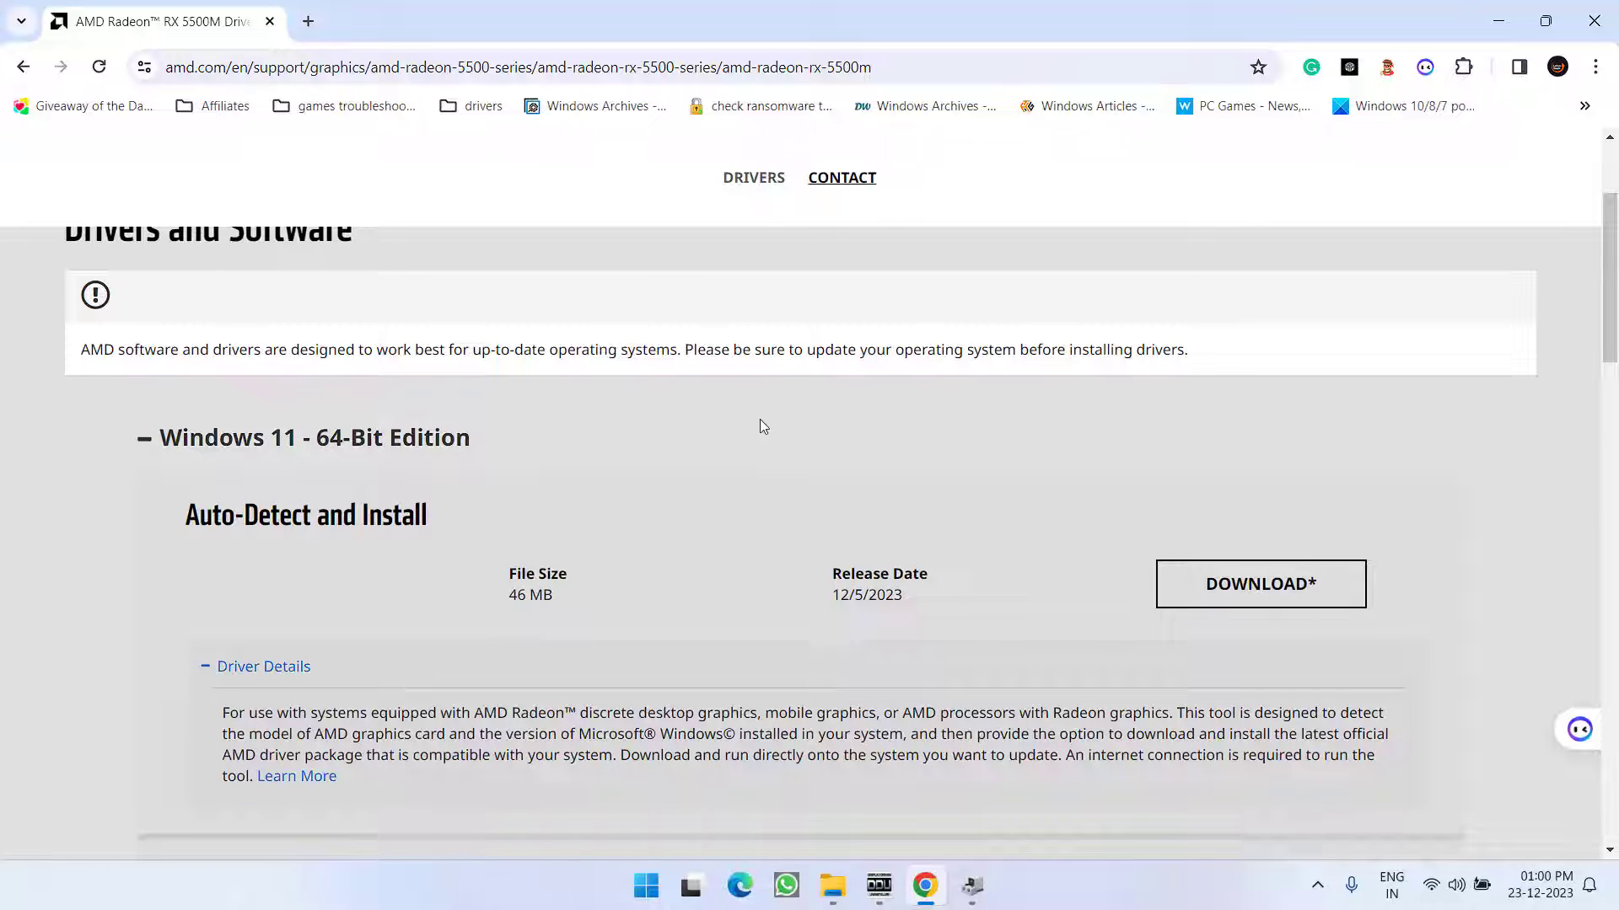
{"action": "scroll", "coordinate": [760, 461], "scroll_direction": "down", "scroll_amount": 3}
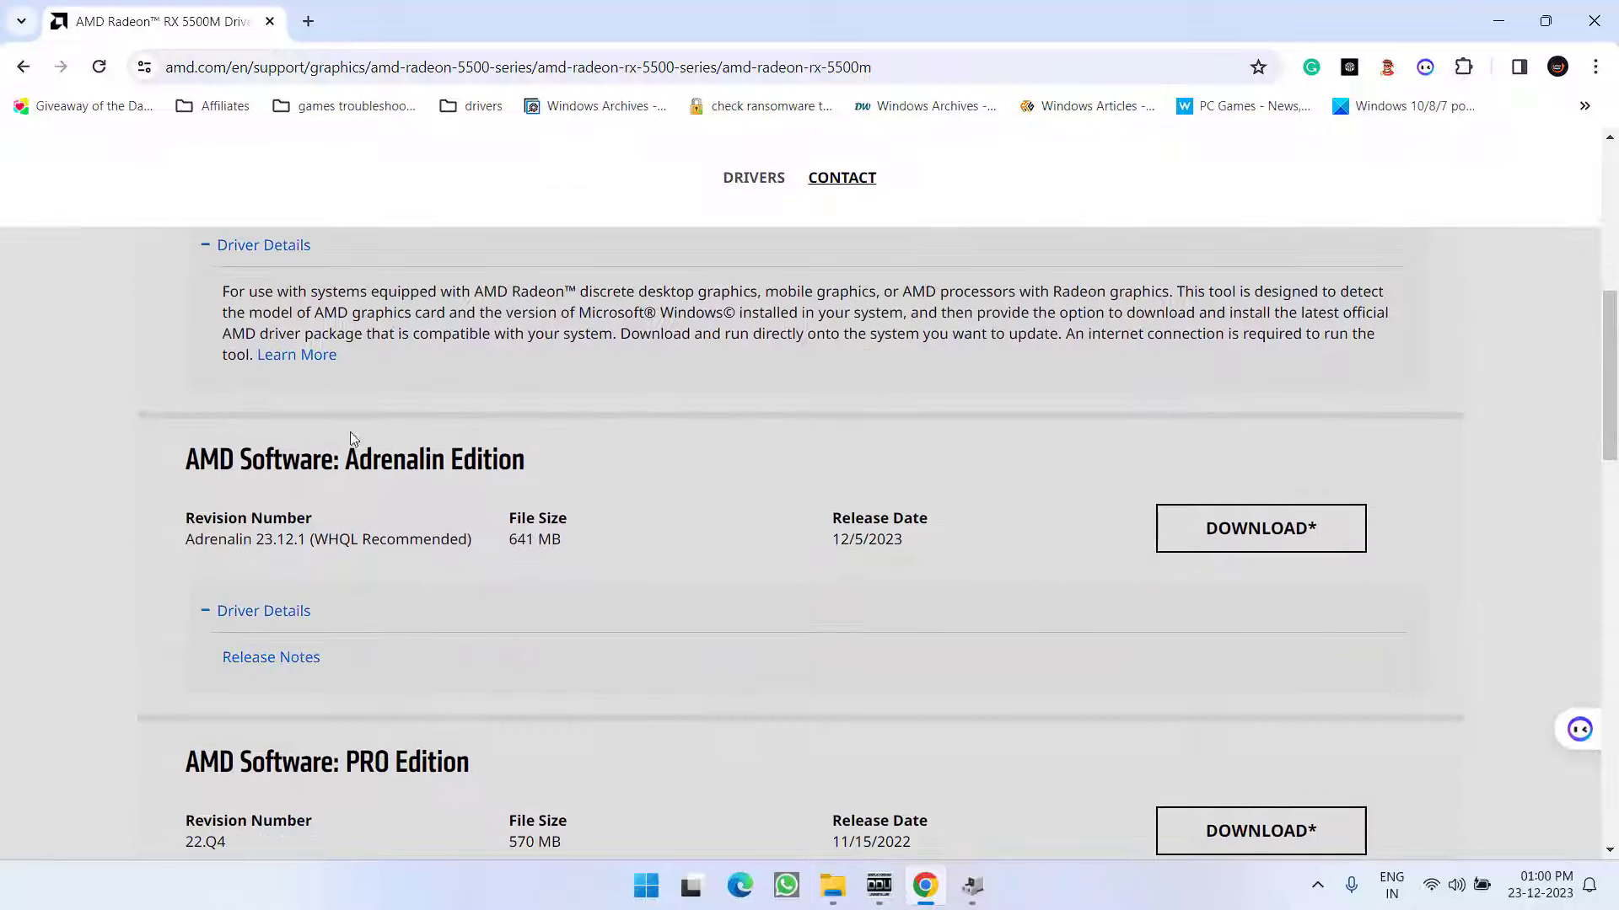
{"action": "left_click_drag", "start_coordinate": [350, 469], "coordinate": [512, 462]}
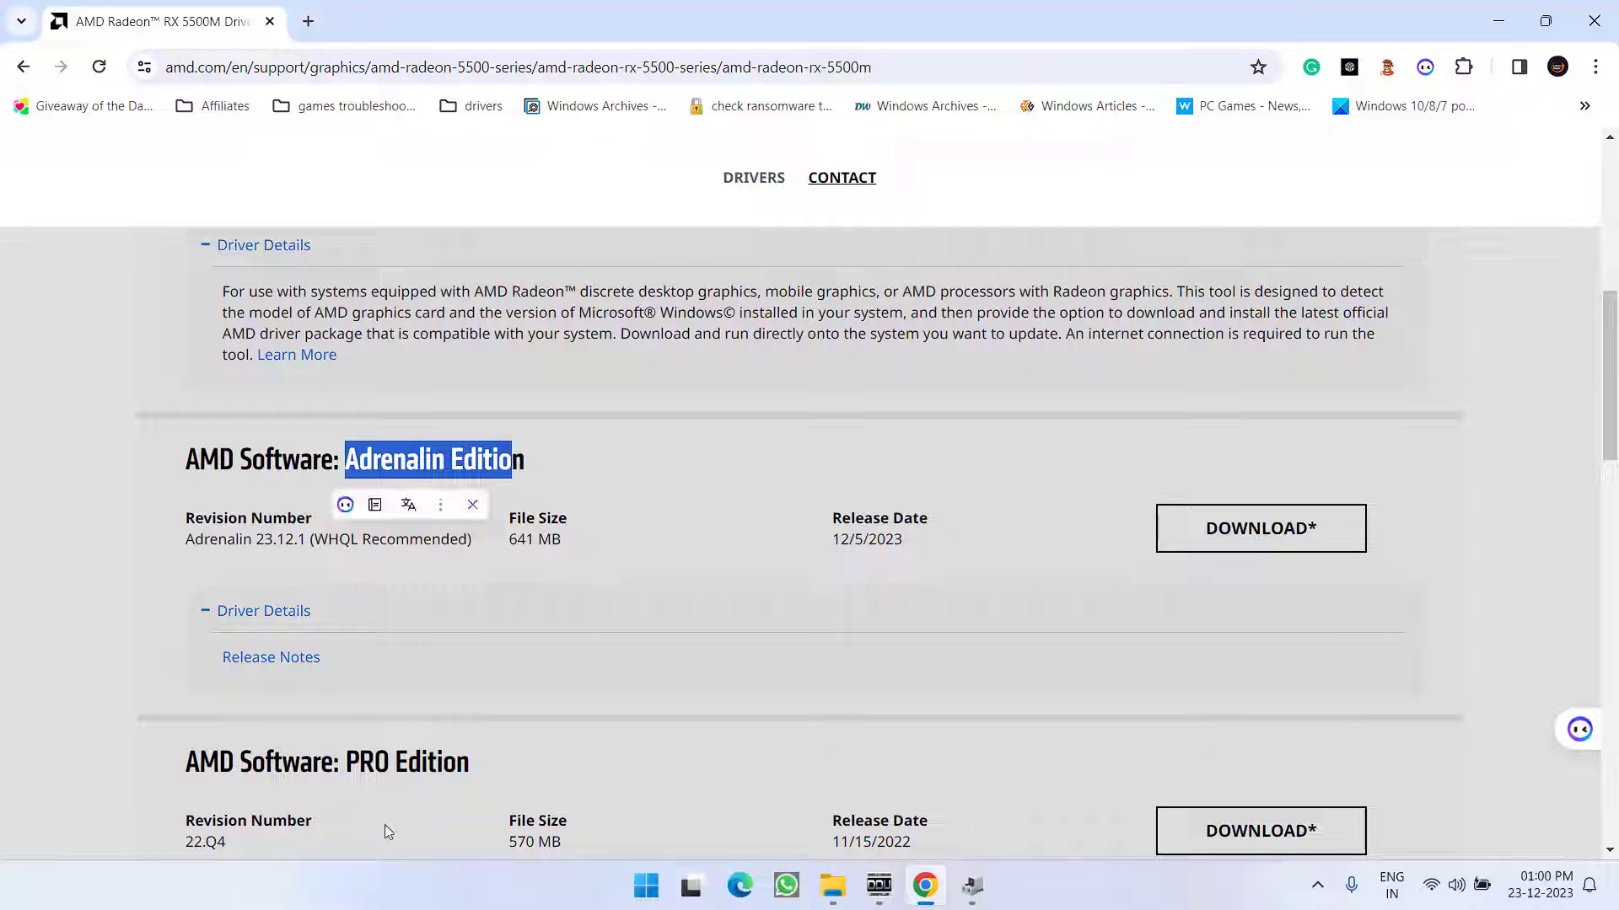
{"action": "left_click_drag", "start_coordinate": [345, 763], "coordinate": [459, 763]}
{"action": "left_click", "coordinate": [681, 497]}
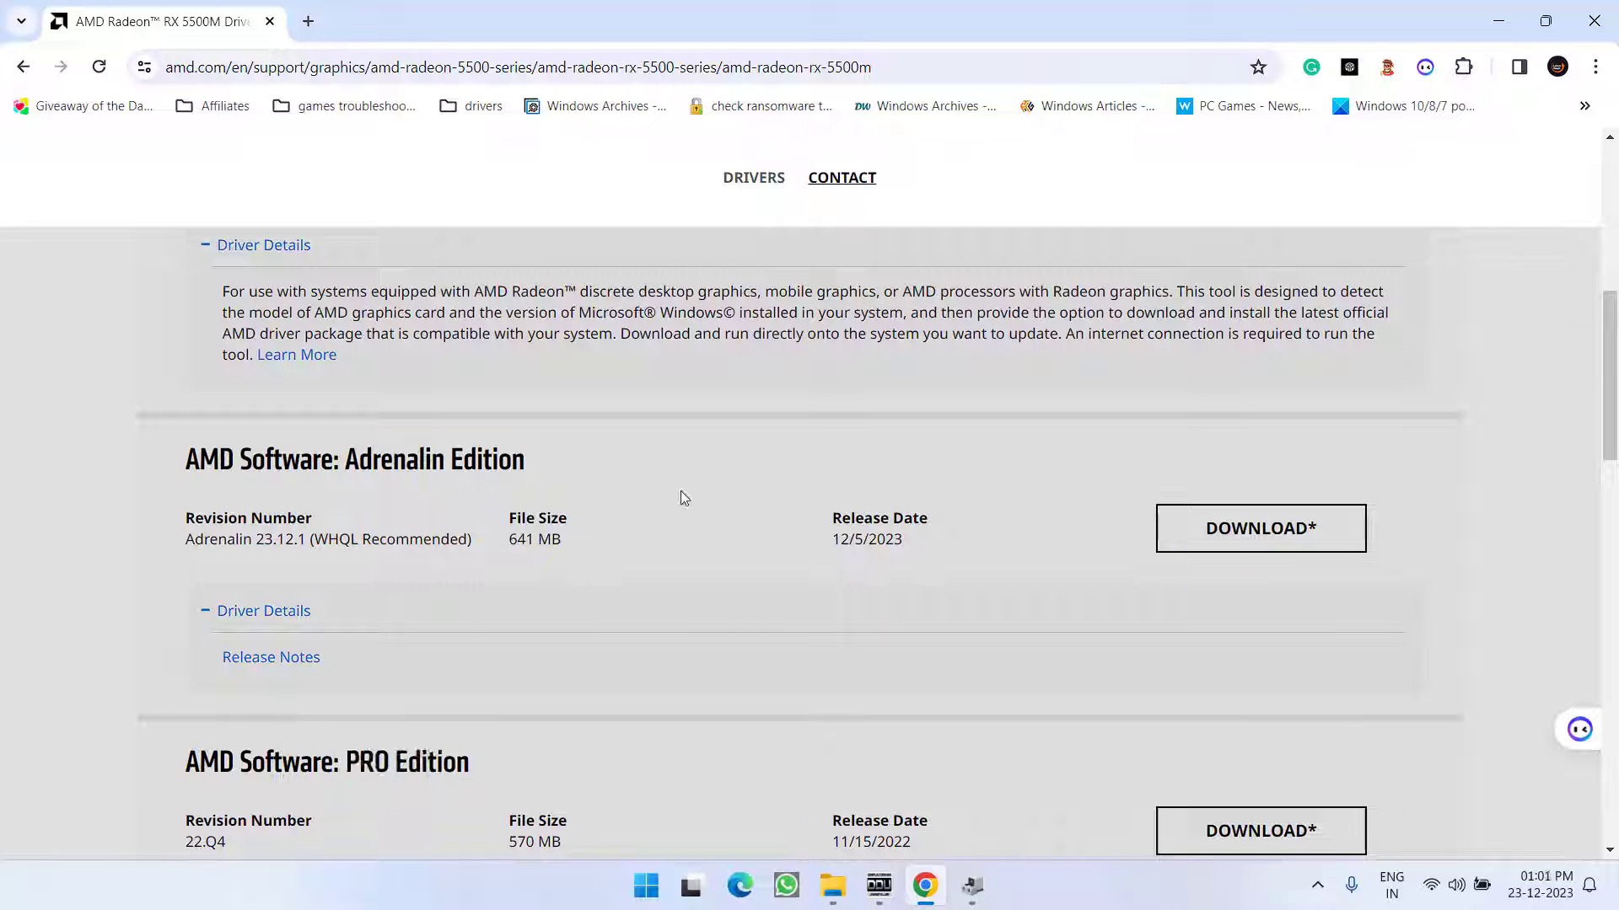
{"action": "left_click_drag", "start_coordinate": [358, 462], "coordinate": [525, 462]}
Save the Adrenalin Edition installer to the Desktop and watch it reach 192 of 680 MB
{"action": "left_click", "coordinate": [1245, 530]}
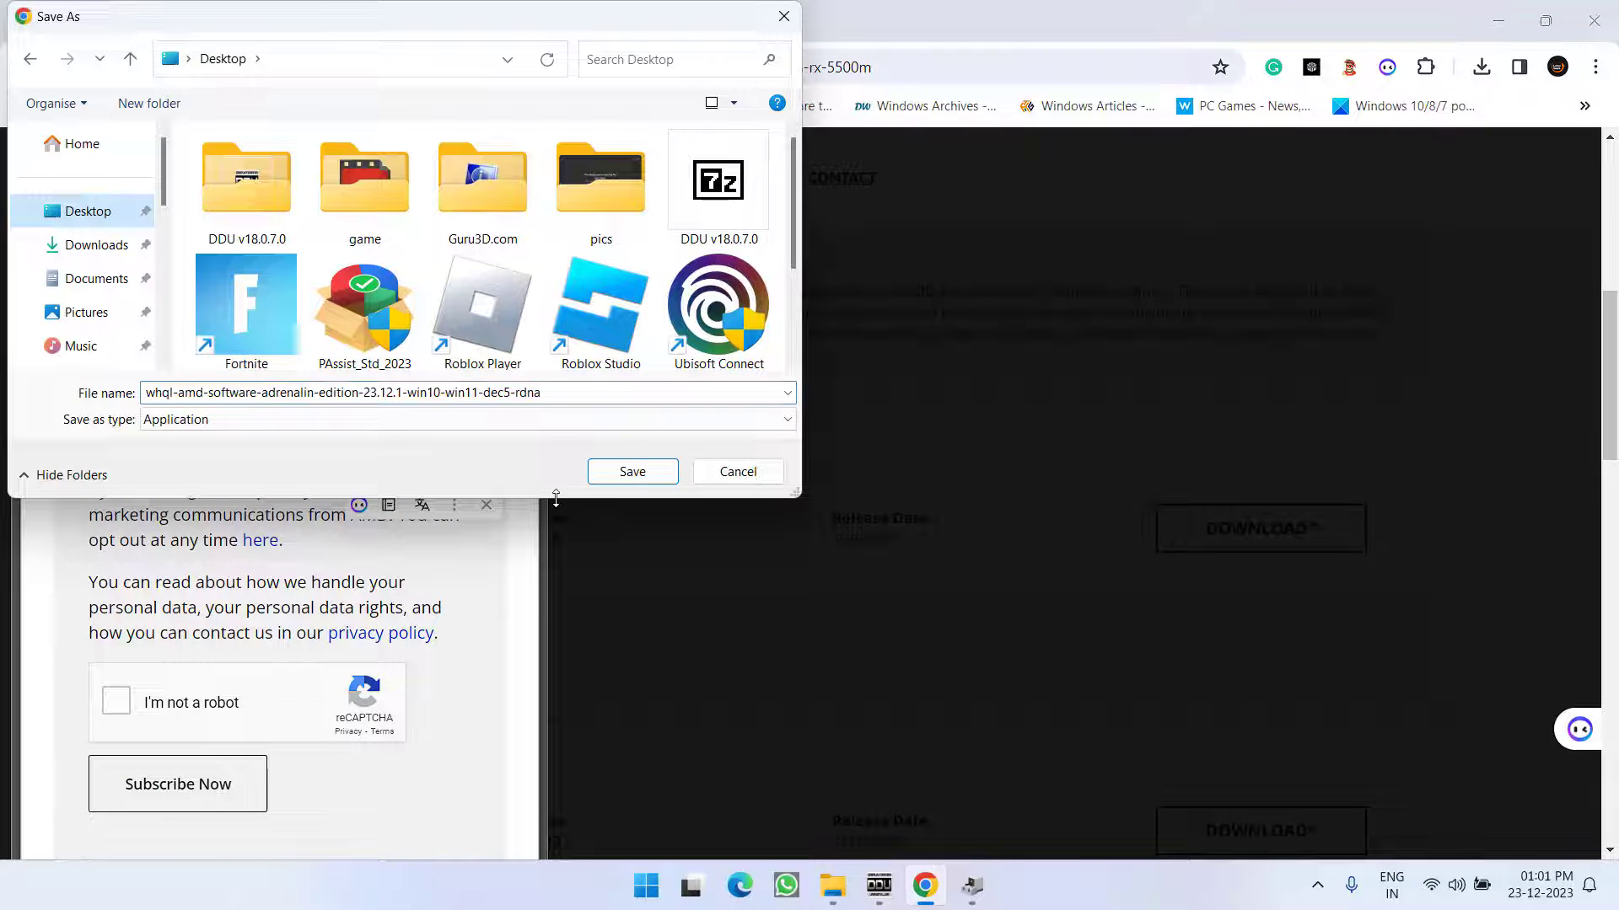
{"action": "left_click", "coordinate": [611, 477]}
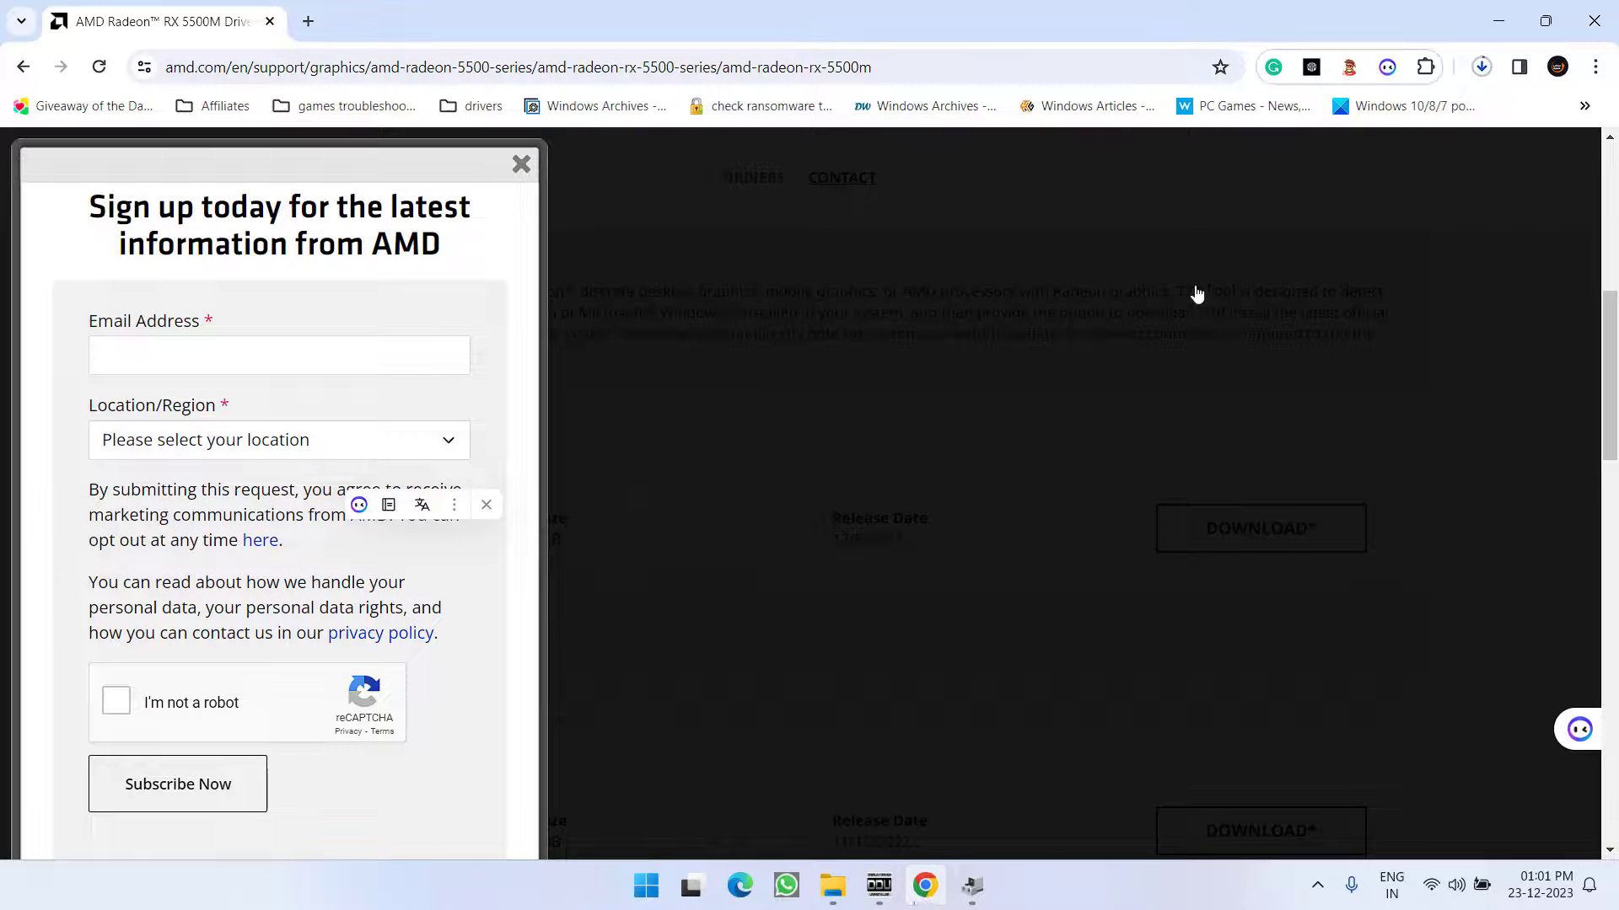
{"action": "left_click", "coordinate": [1479, 69]}
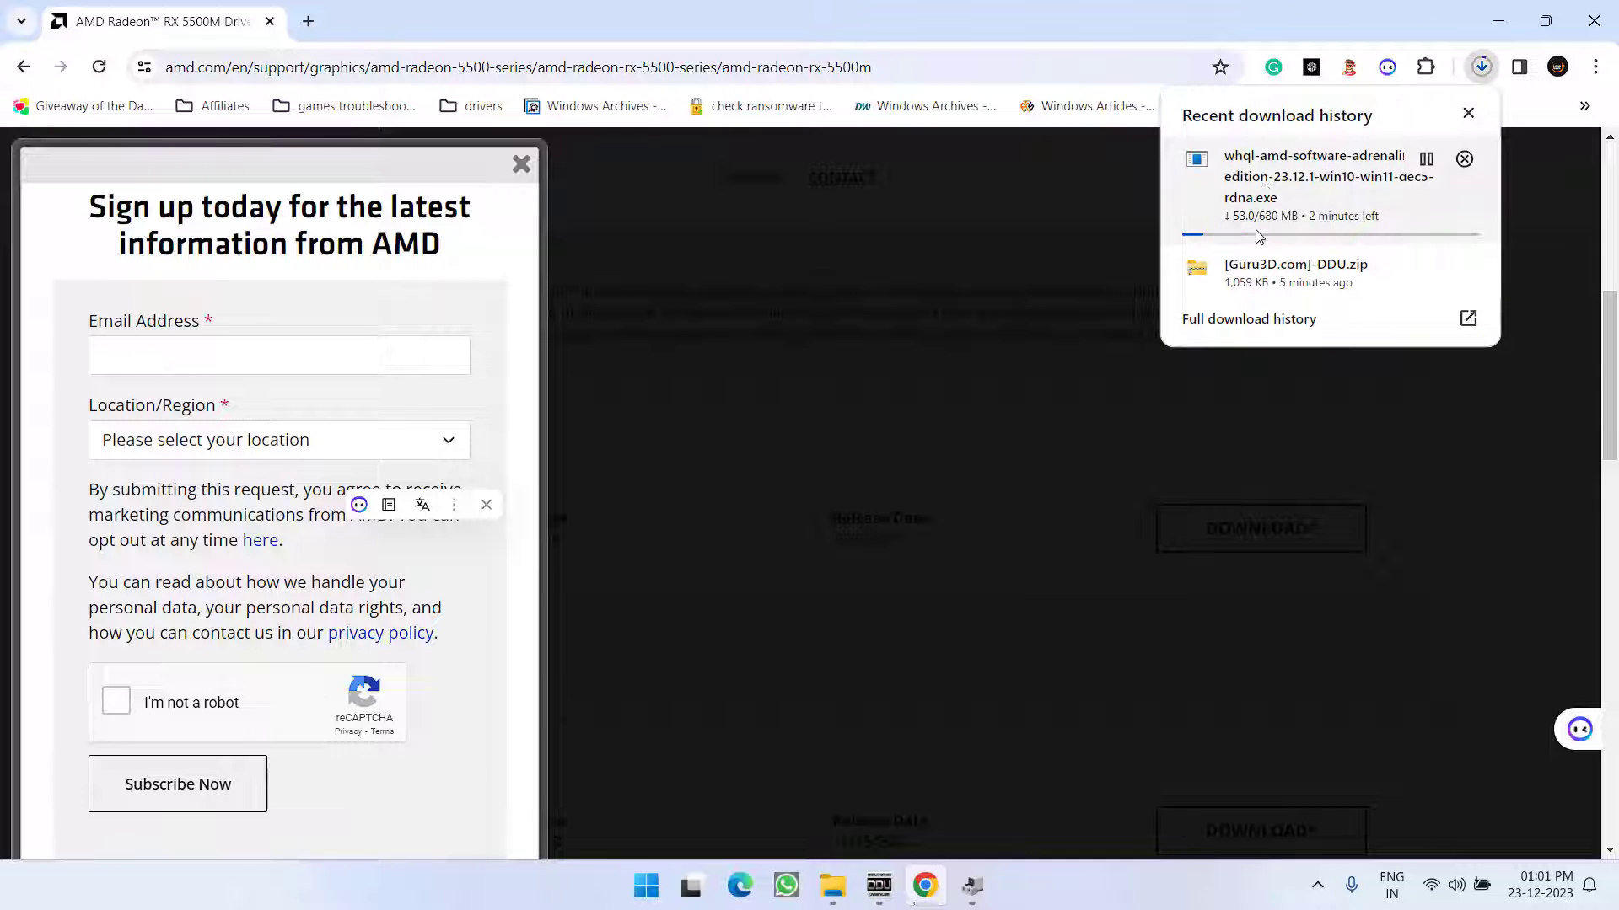
{"action": "mouse_move", "coordinate": [1327, 184]}
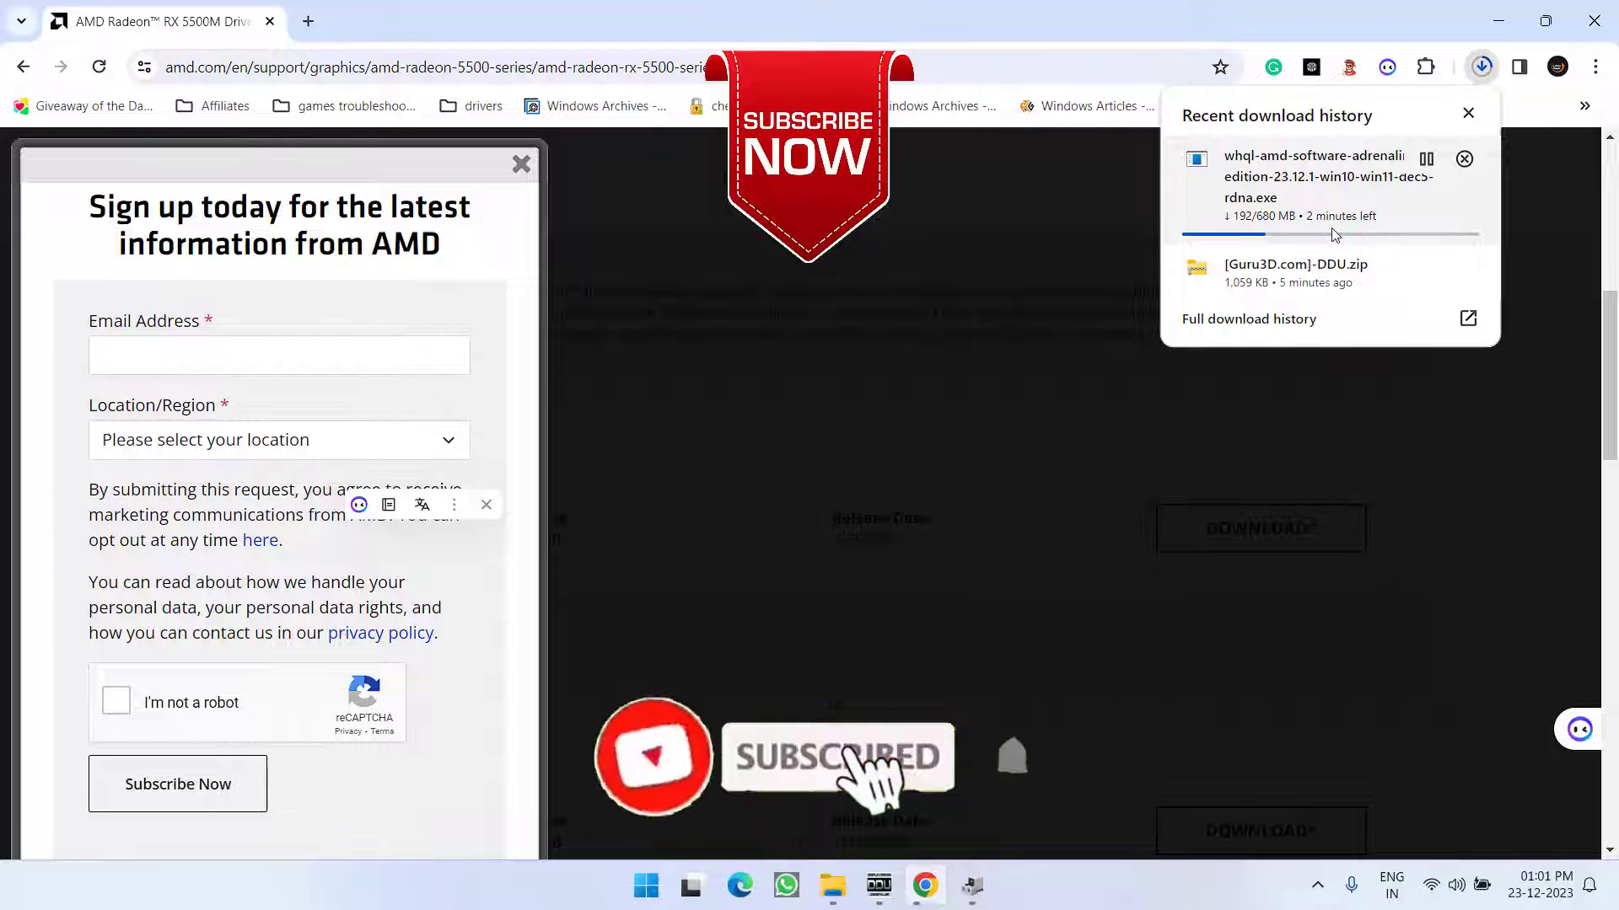
Minimise Chrome and close the Device Manager, Display Driver Uninstaller and DDU File Explorer windows
{"action": "left_click", "coordinate": [1497, 22]}
{"action": "left_click", "coordinate": [881, 61]}
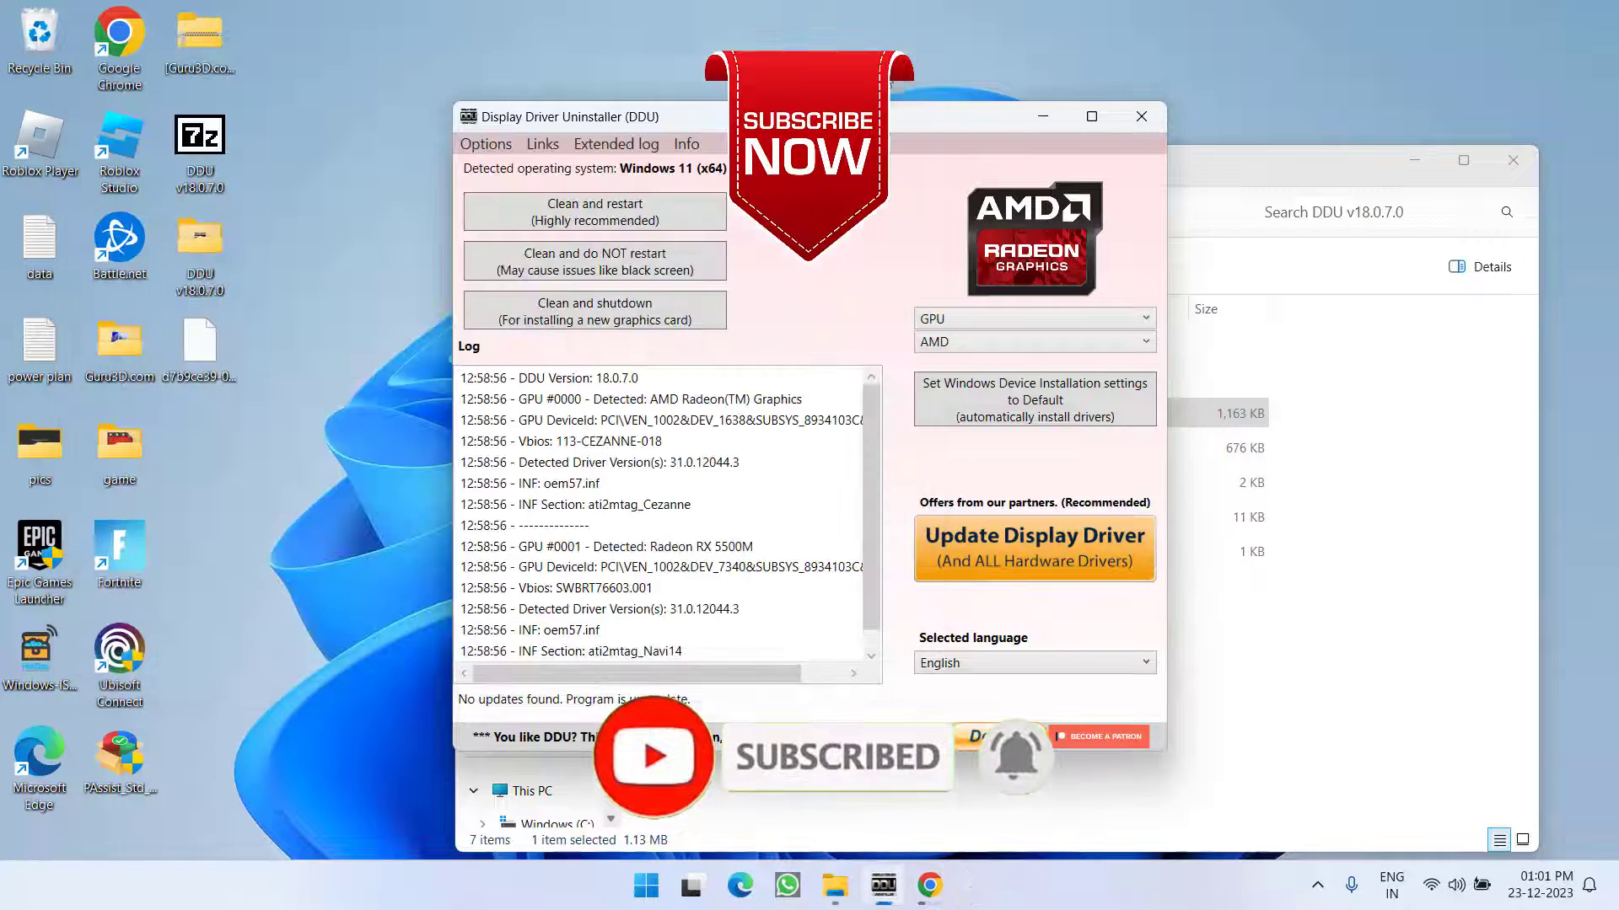
{"action": "left_click", "coordinate": [1148, 117]}
{"action": "left_click", "coordinate": [1513, 160]}
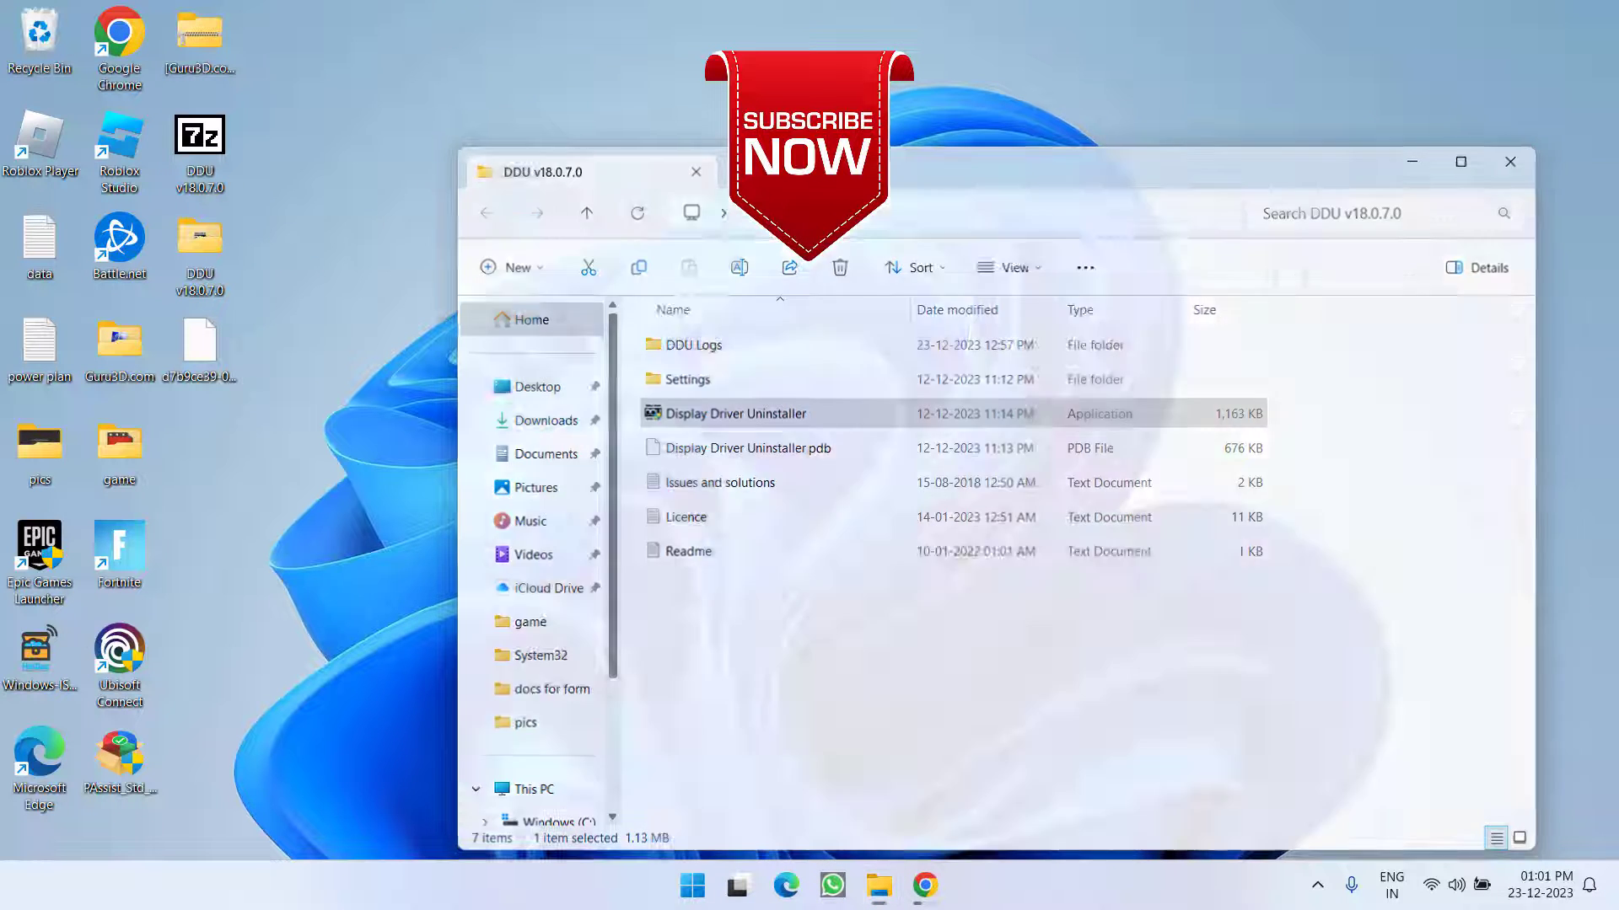